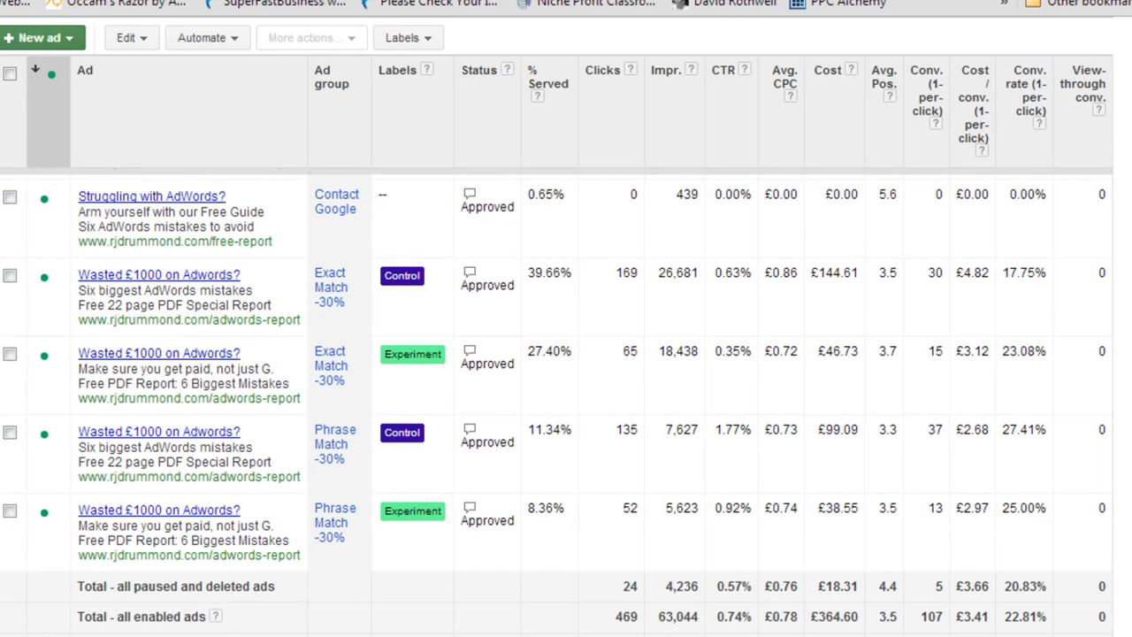
Download the ads table as an Excel .csv report, save it as Ad report (1) in the Ad testing folder, and open it
{"action": "scroll", "coordinate": [587, 371], "scroll_direction": "up", "scroll_amount": 10}
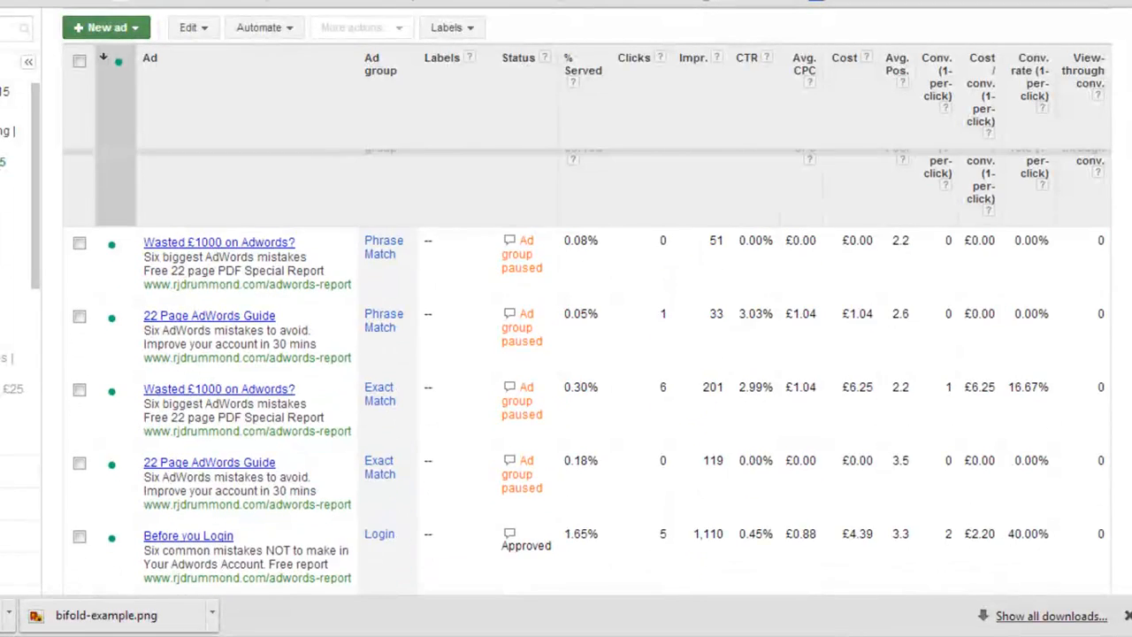
{"action": "scroll", "coordinate": [587, 353], "scroll_direction": "up", "scroll_amount": 3}
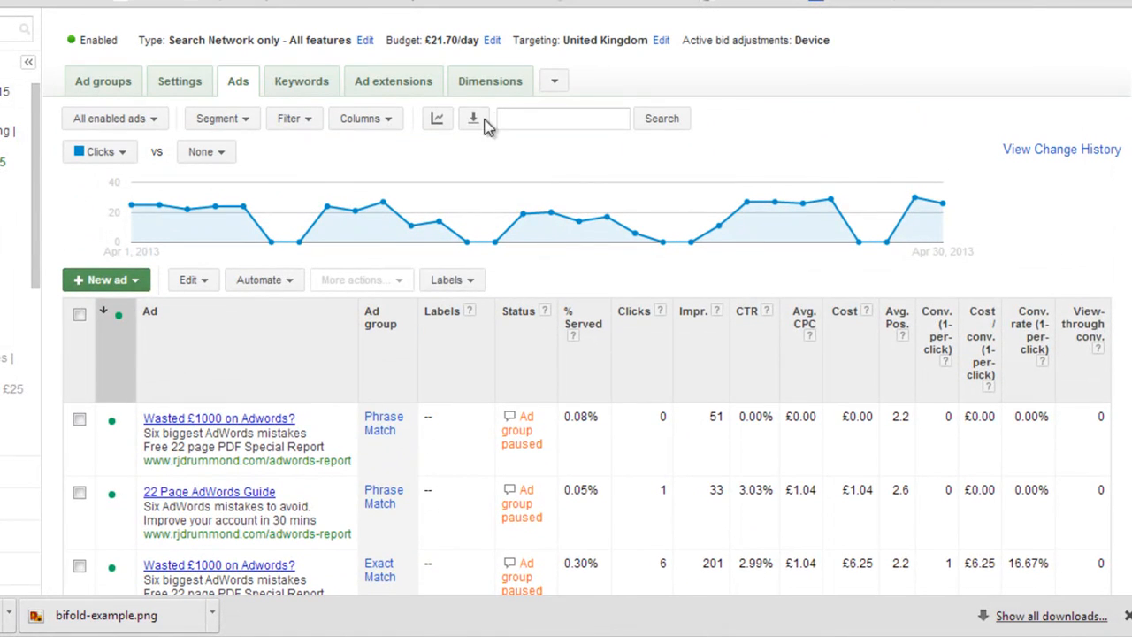
{"action": "left_click", "coordinate": [473, 119]}
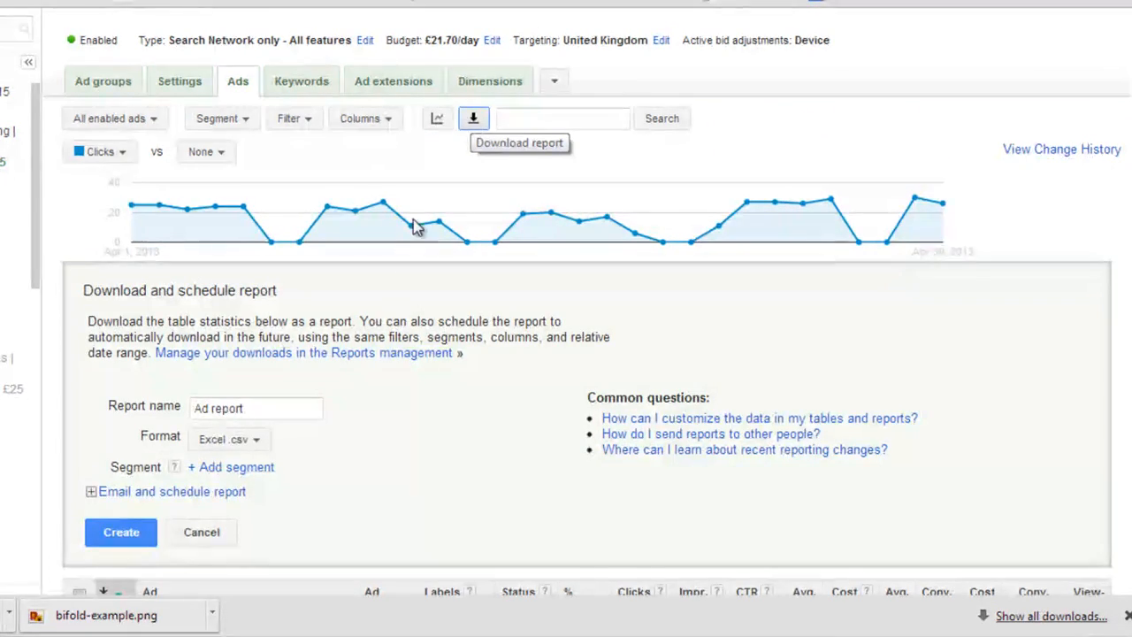
{"action": "left_click", "coordinate": [114, 538]}
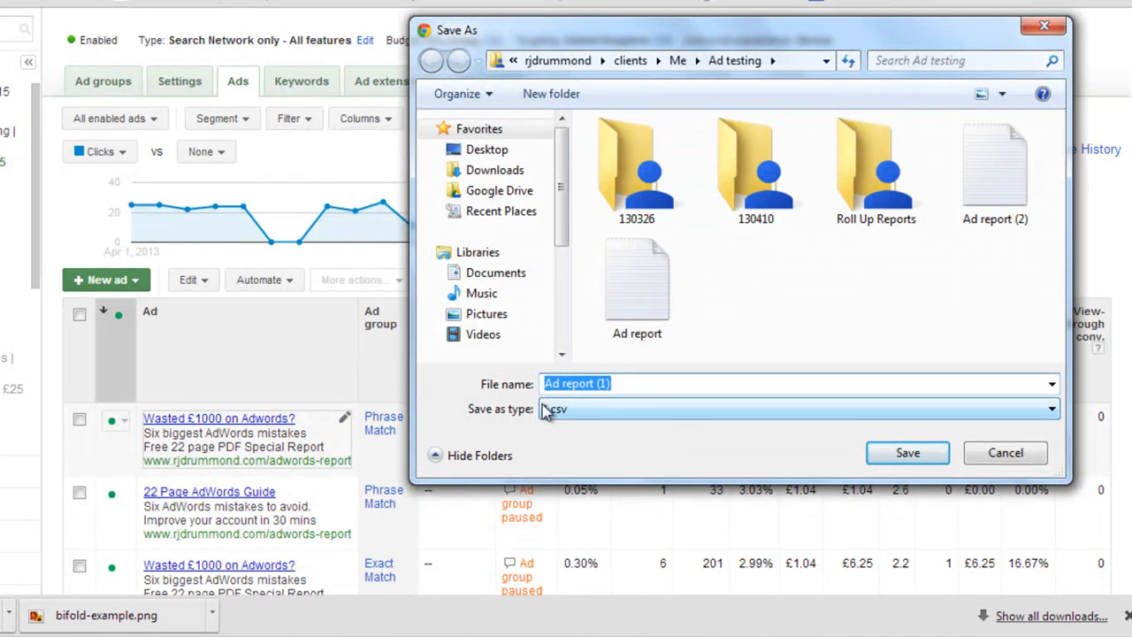
{"action": "left_click", "coordinate": [907, 453]}
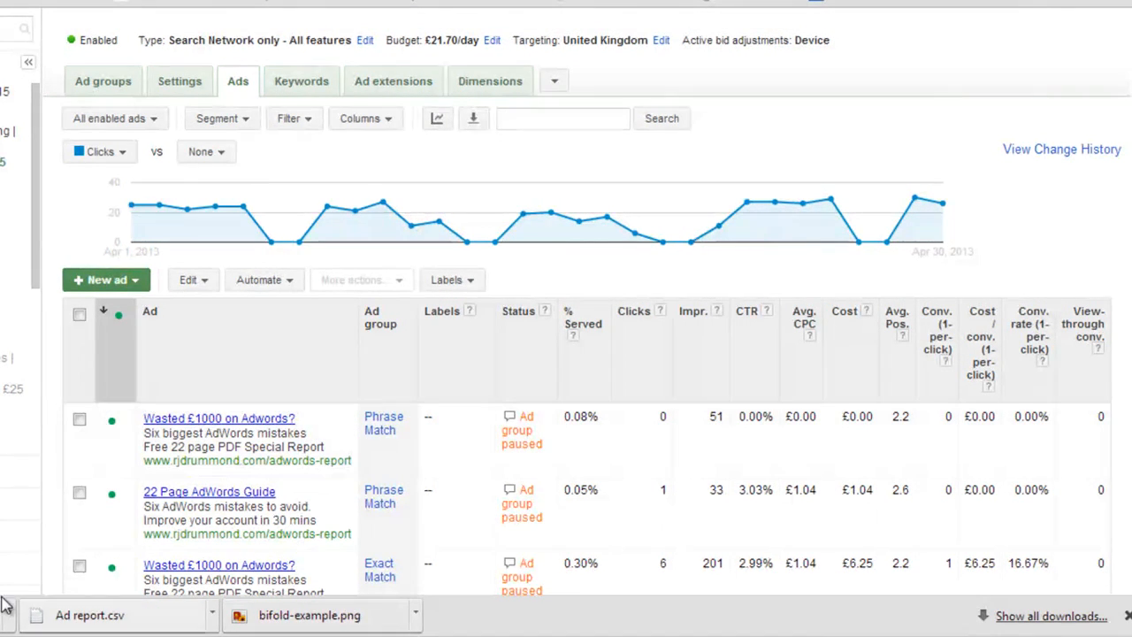
{"action": "left_click", "coordinate": [108, 583]}
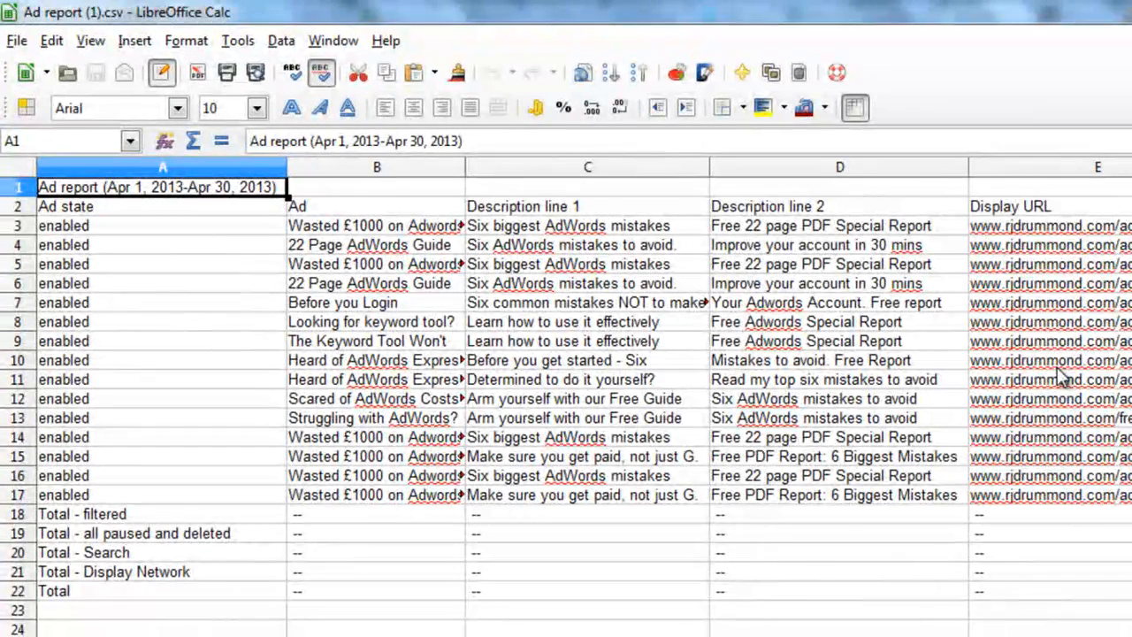
Delete the report title row above the headers and the total rows 17 to 21 below the ad data
{"action": "left_click", "coordinate": [16, 189]}
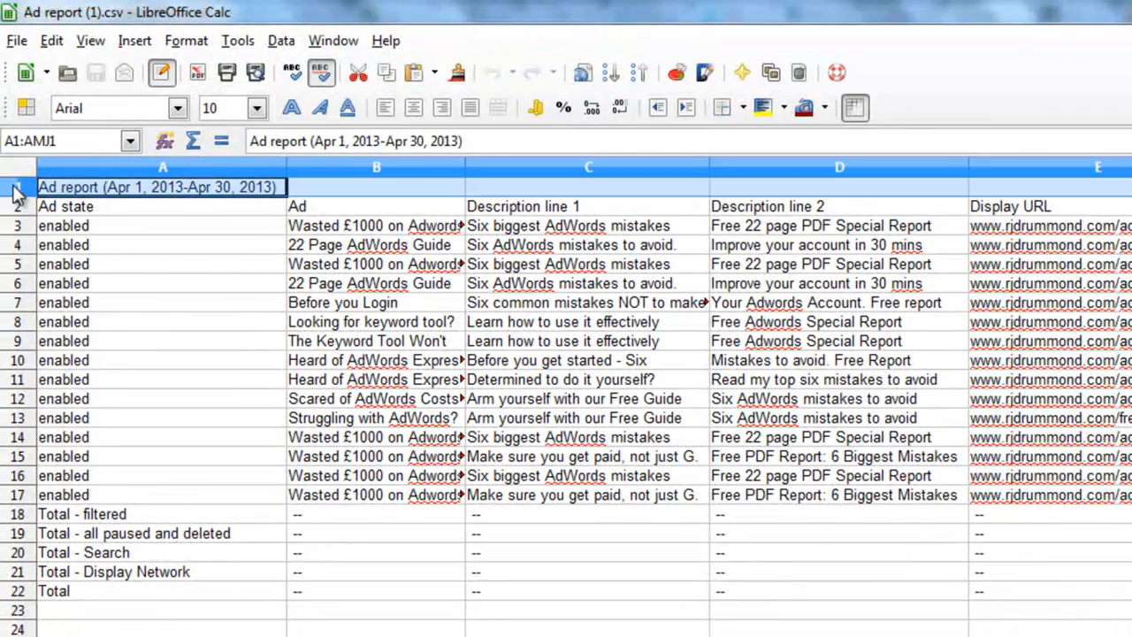
{"action": "right_click", "coordinate": [15, 194]}
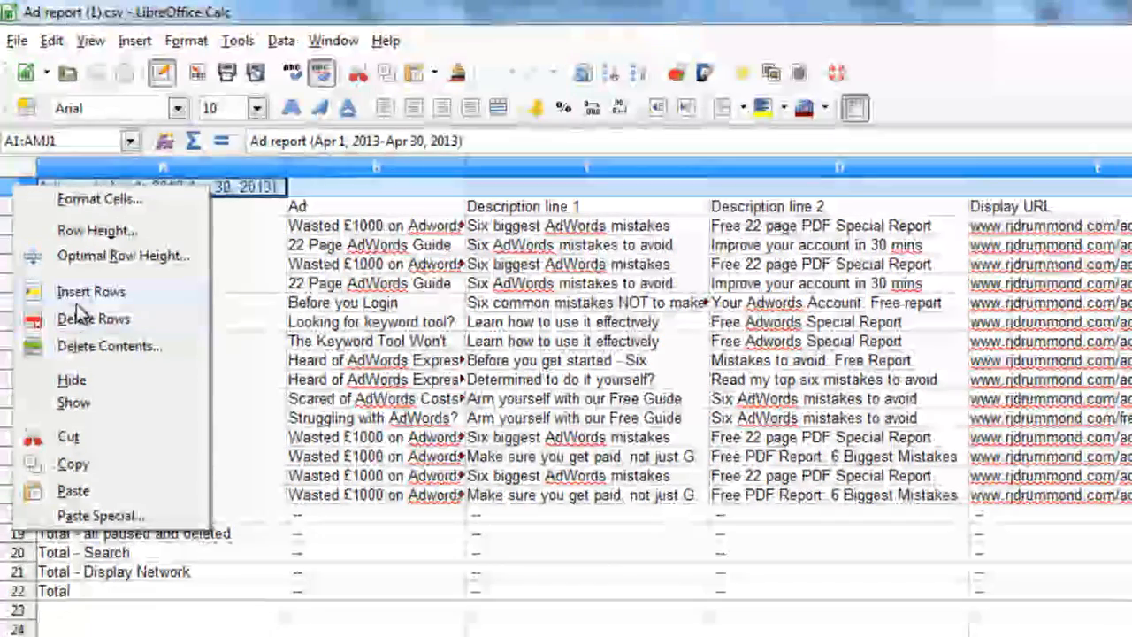
{"action": "left_click", "coordinate": [85, 320]}
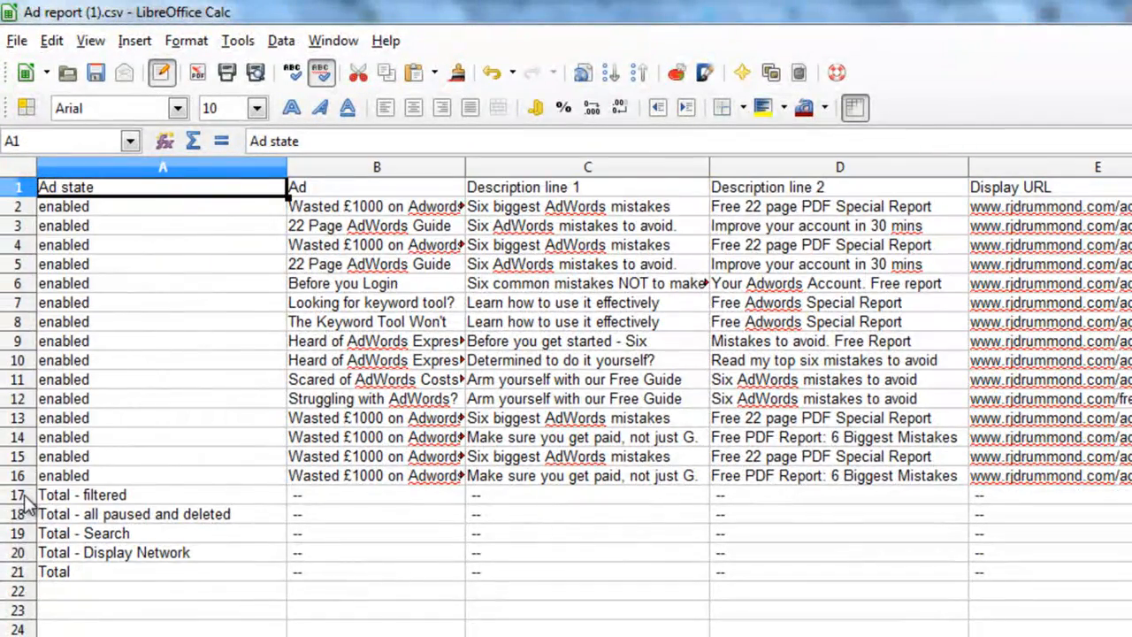
{"action": "left_click_drag", "start_coordinate": [24, 498], "coordinate": [18, 582]}
{"action": "right_click", "coordinate": [18, 584]}
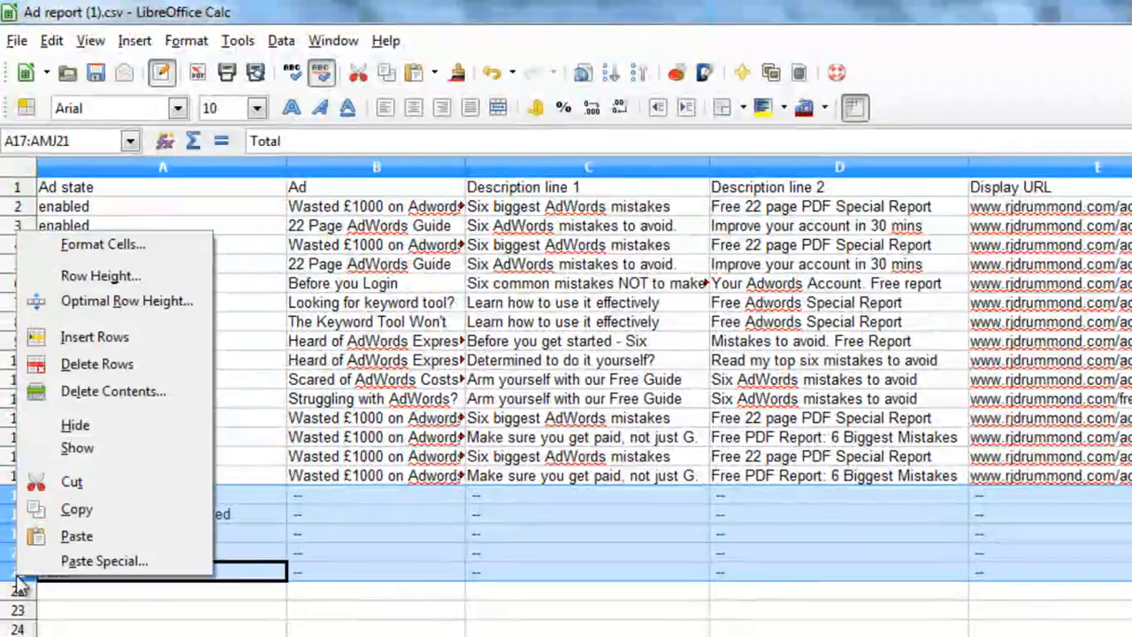
{"action": "left_click", "coordinate": [91, 364]}
Start a pivot table from the whole sheet, using the current selection as its source
{"action": "left_click", "coordinate": [143, 262]}
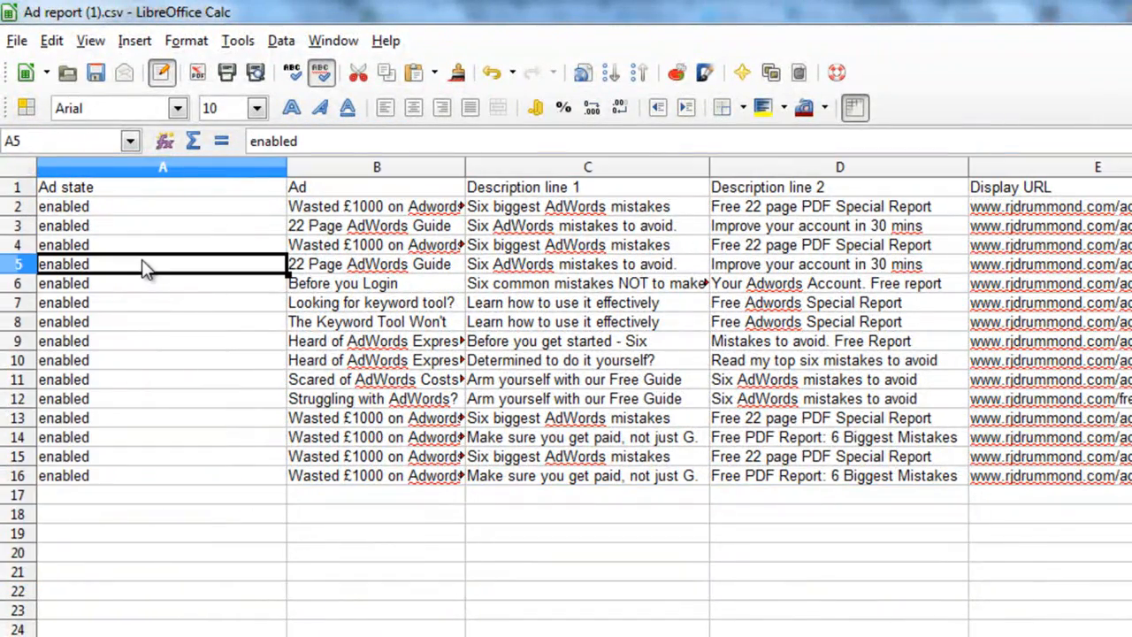
{"action": "key", "text": "ctrl+a"}
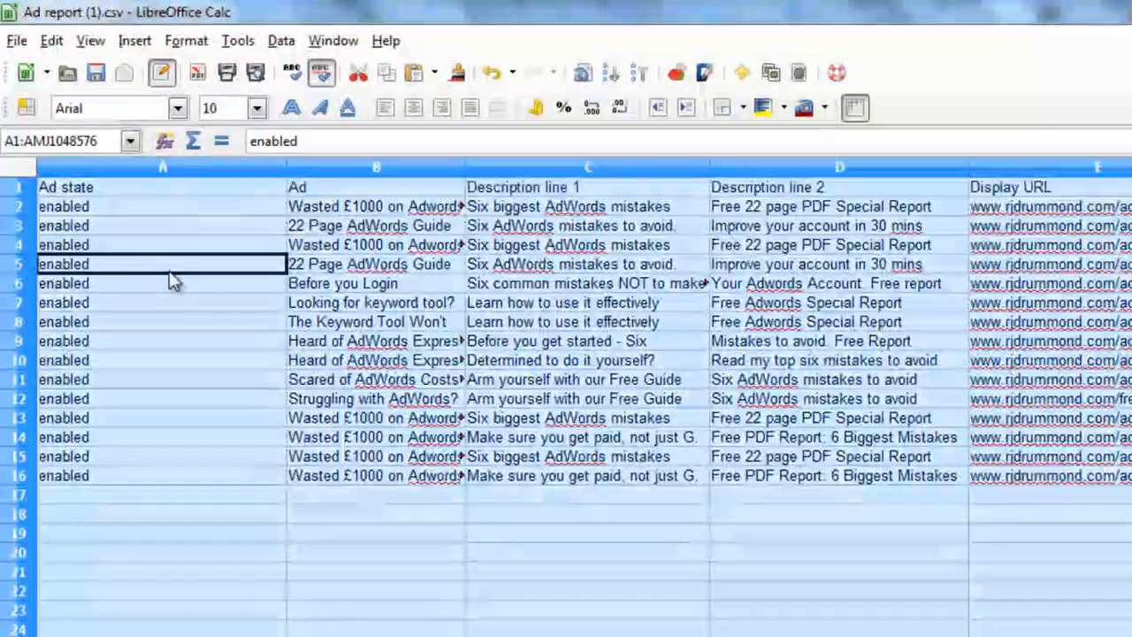
{"action": "left_click", "coordinate": [281, 42]}
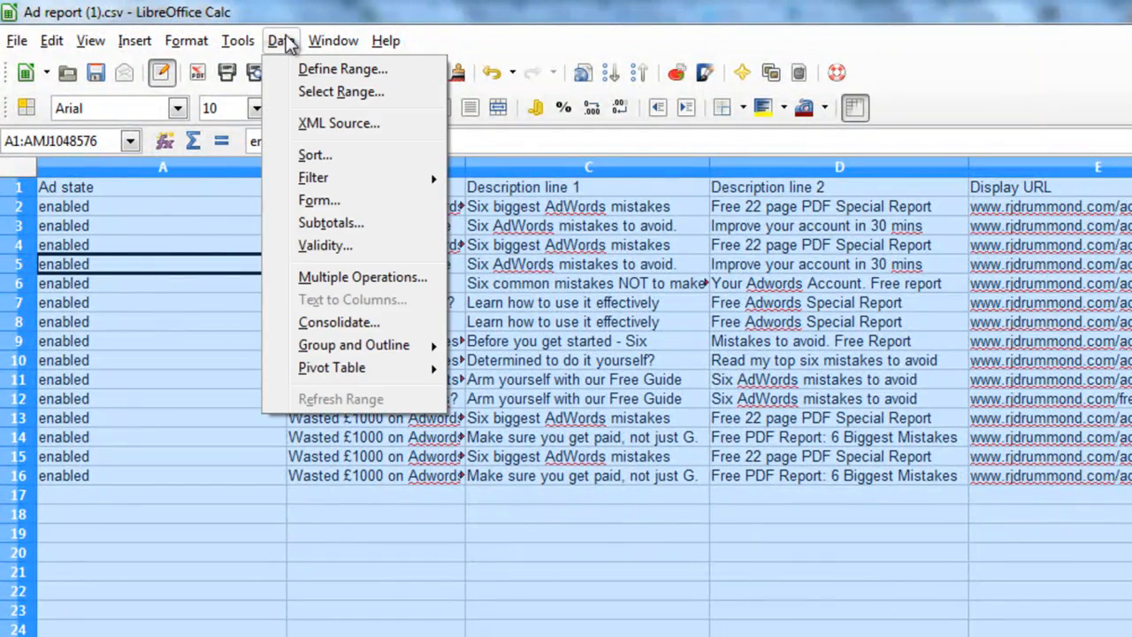
{"action": "mouse_move", "coordinate": [384, 380]}
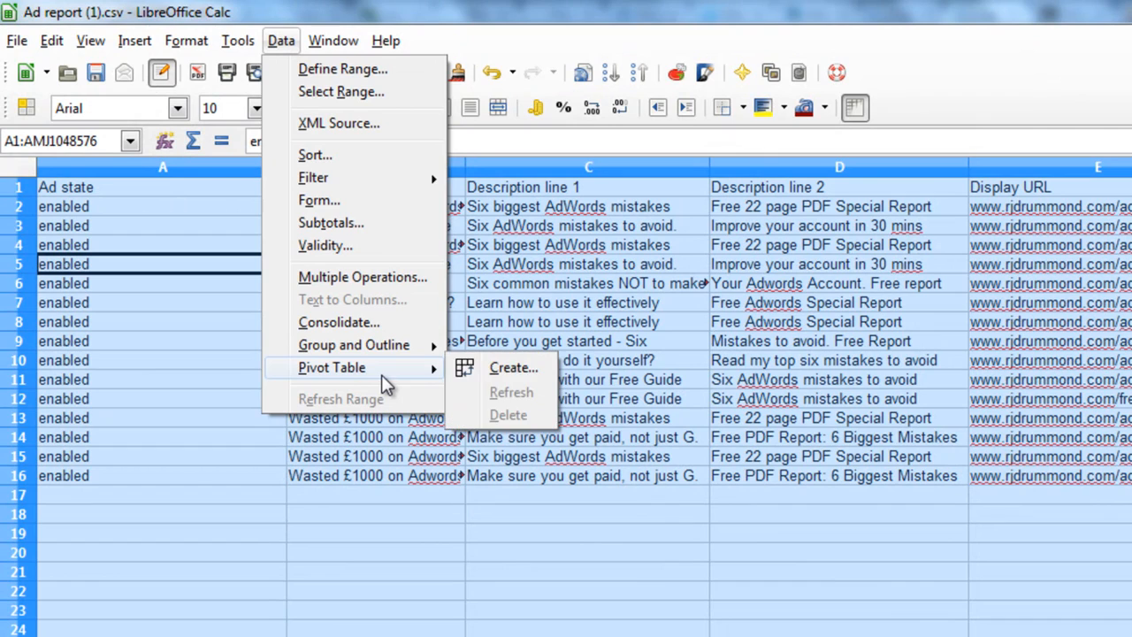
{"action": "left_click", "coordinate": [515, 364]}
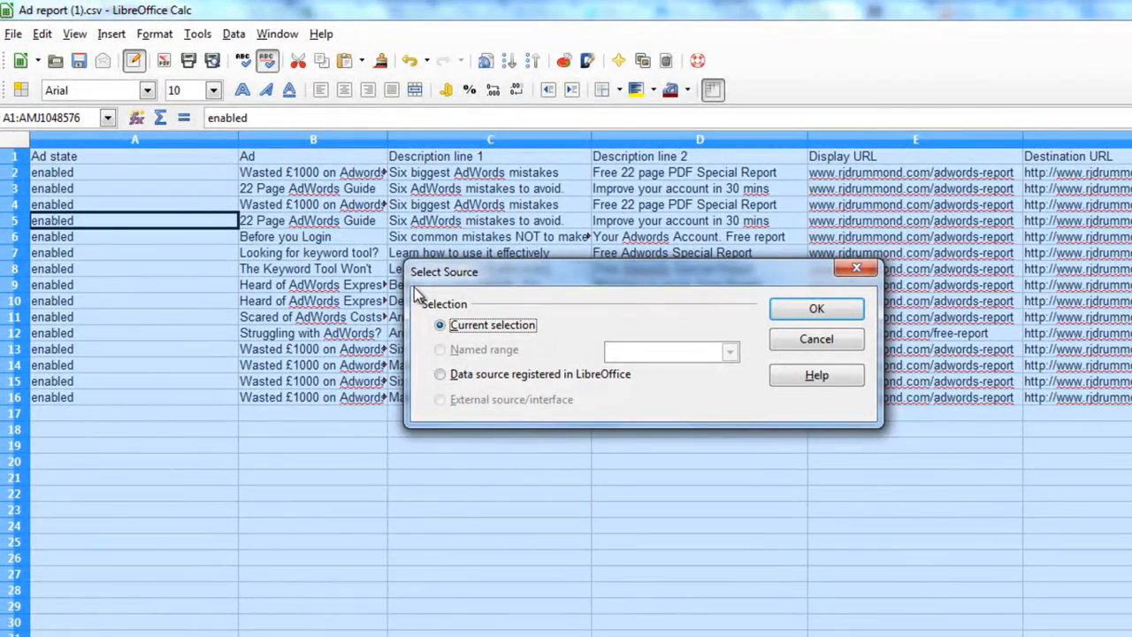
{"action": "left_click", "coordinate": [829, 312]}
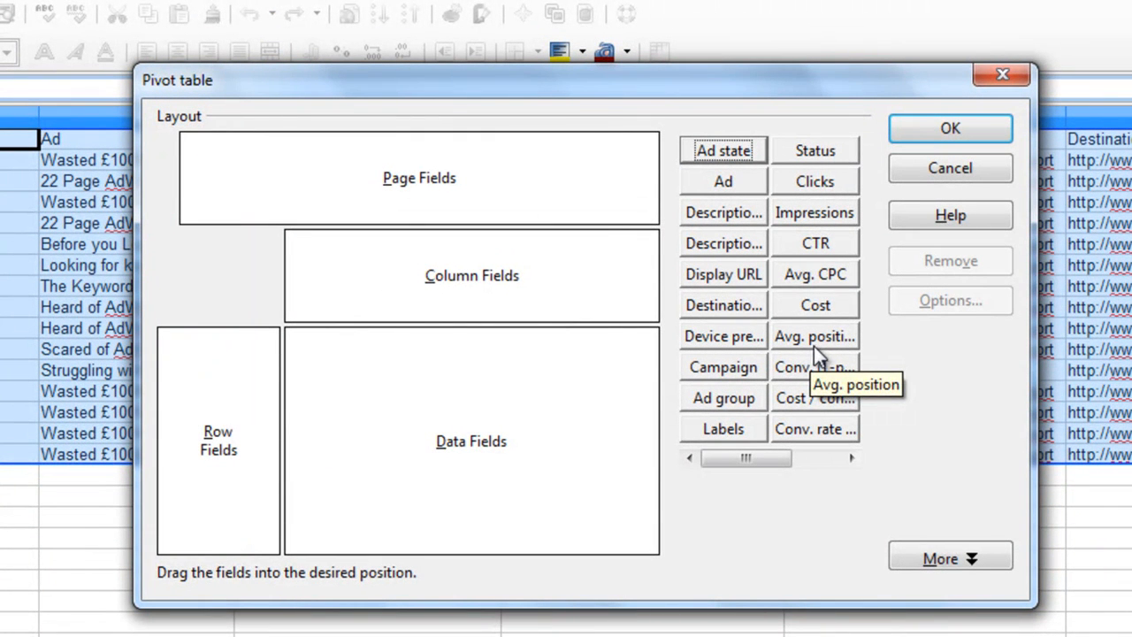
Create the pivot table with Labels as rows and summed Impressions, Clicks, Conv. (1-per-click) and Cost as data, and fit column B to its contents
{"action": "left_click_drag", "start_coordinate": [732, 428], "coordinate": [203, 450]}
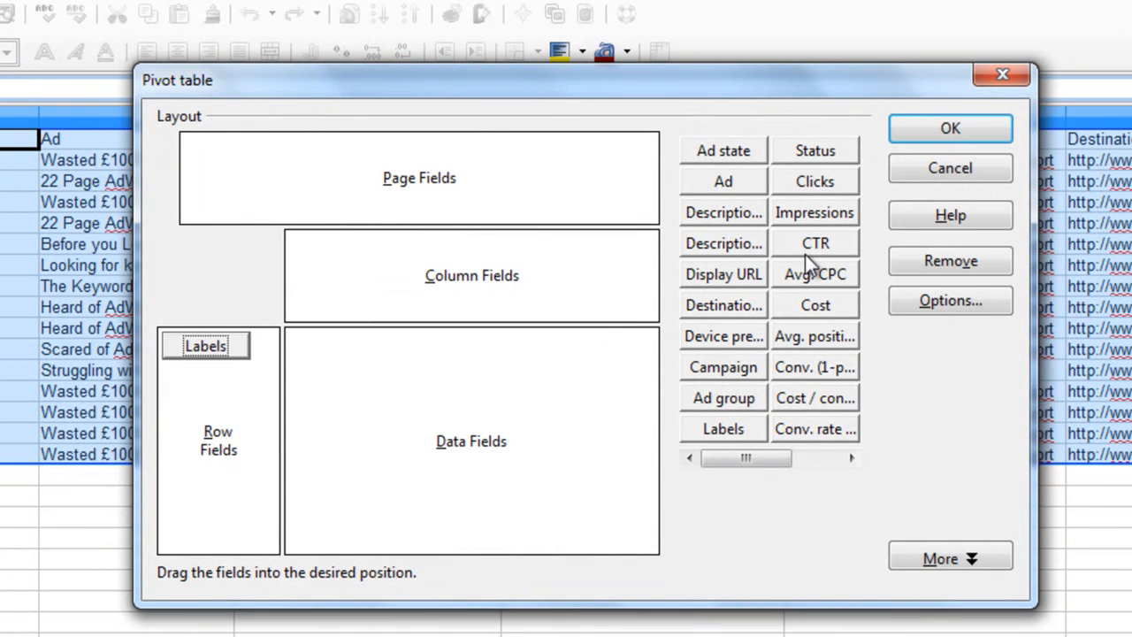
{"action": "left_click_drag", "start_coordinate": [809, 216], "coordinate": [591, 362]}
{"action": "left_click_drag", "start_coordinate": [815, 186], "coordinate": [469, 445]}
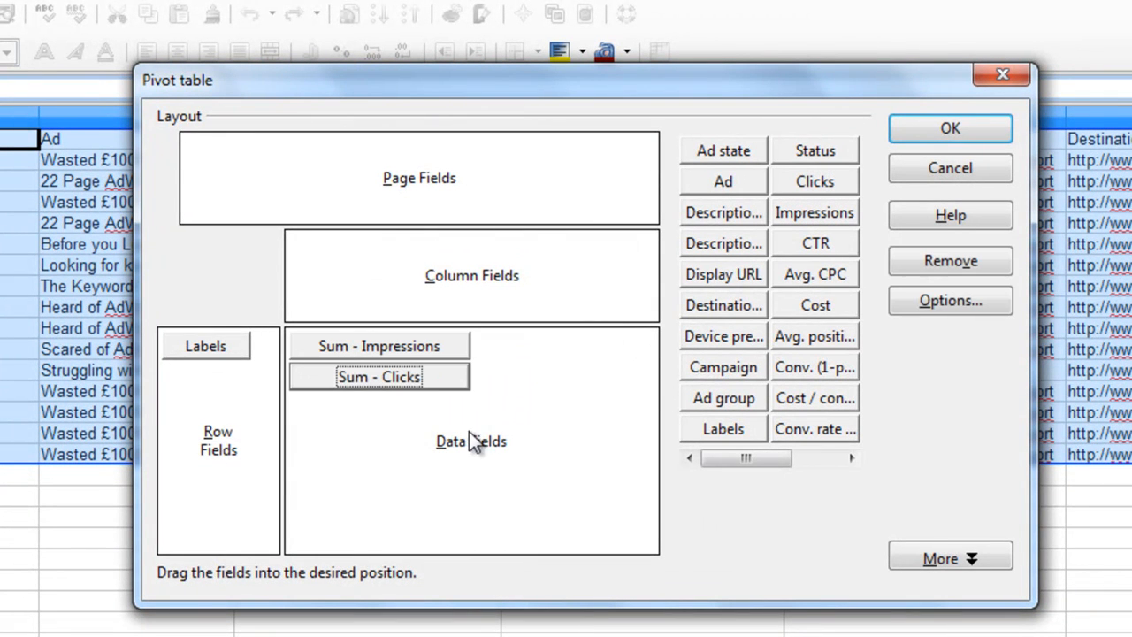
{"action": "left_click_drag", "start_coordinate": [795, 366], "coordinate": [415, 453]}
{"action": "left_click_drag", "start_coordinate": [802, 308], "coordinate": [388, 494]}
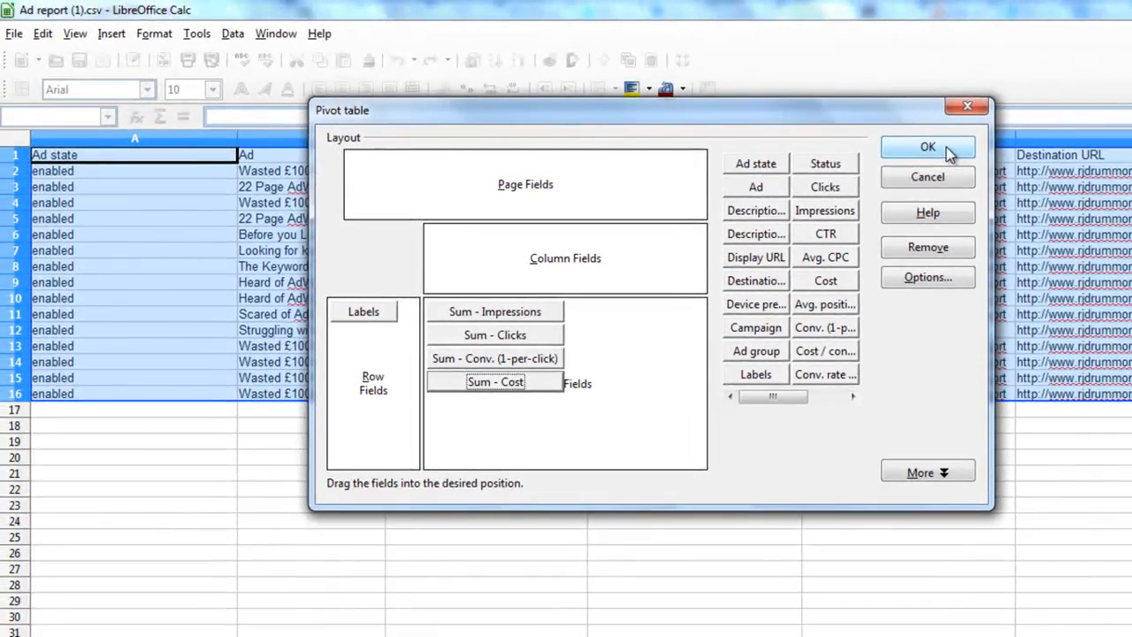
{"action": "left_click", "coordinate": [928, 149]}
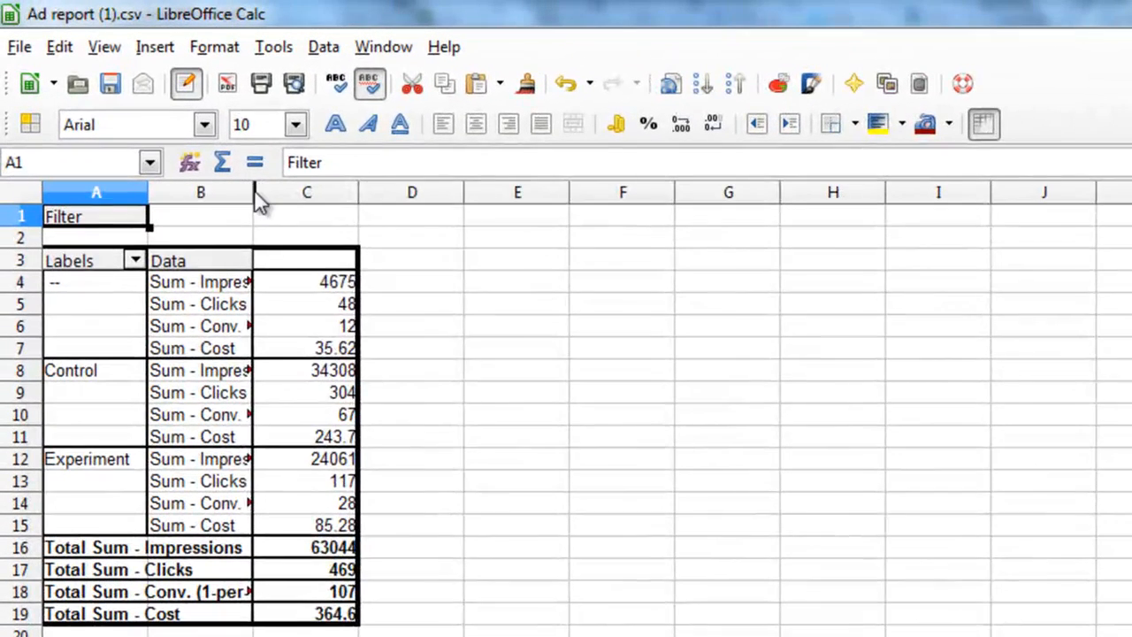
{"action": "double_click", "coordinate": [255, 192]}
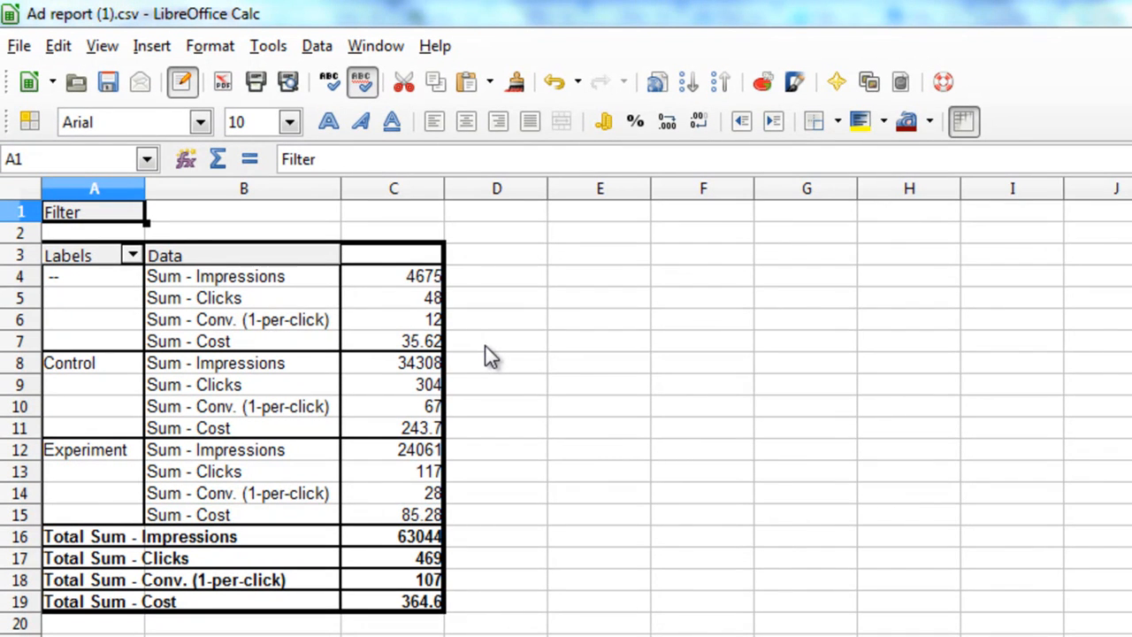
Enter the headings CTR, CR, CPA and PPI in cells D1 to G1
{"action": "left_click", "coordinate": [490, 216]}
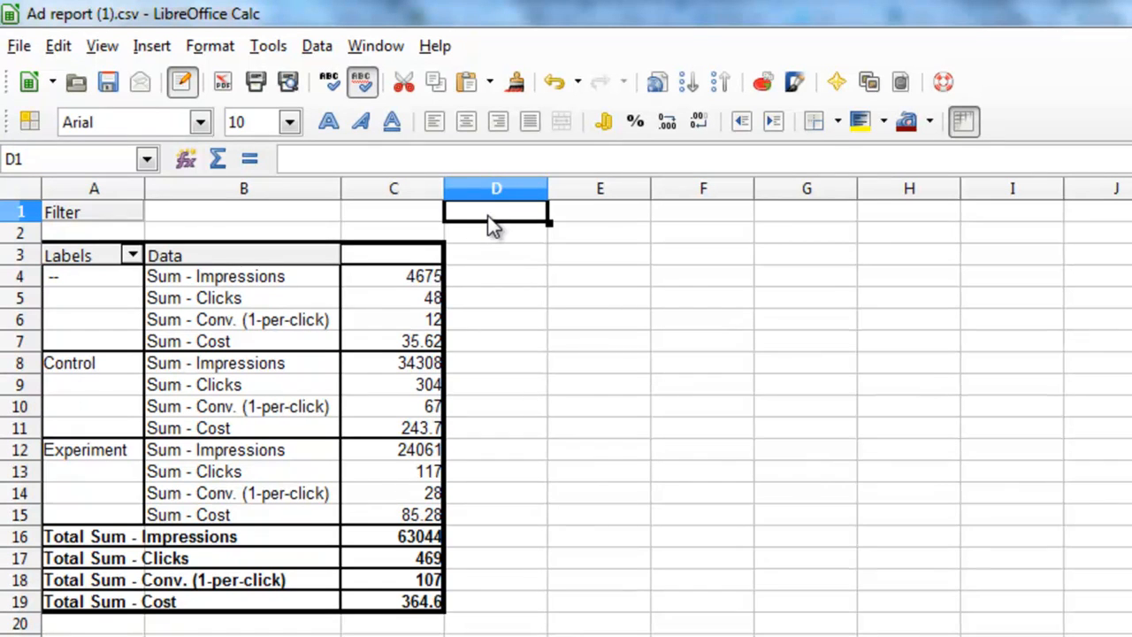
{"action": "type", "text": "CTR"}
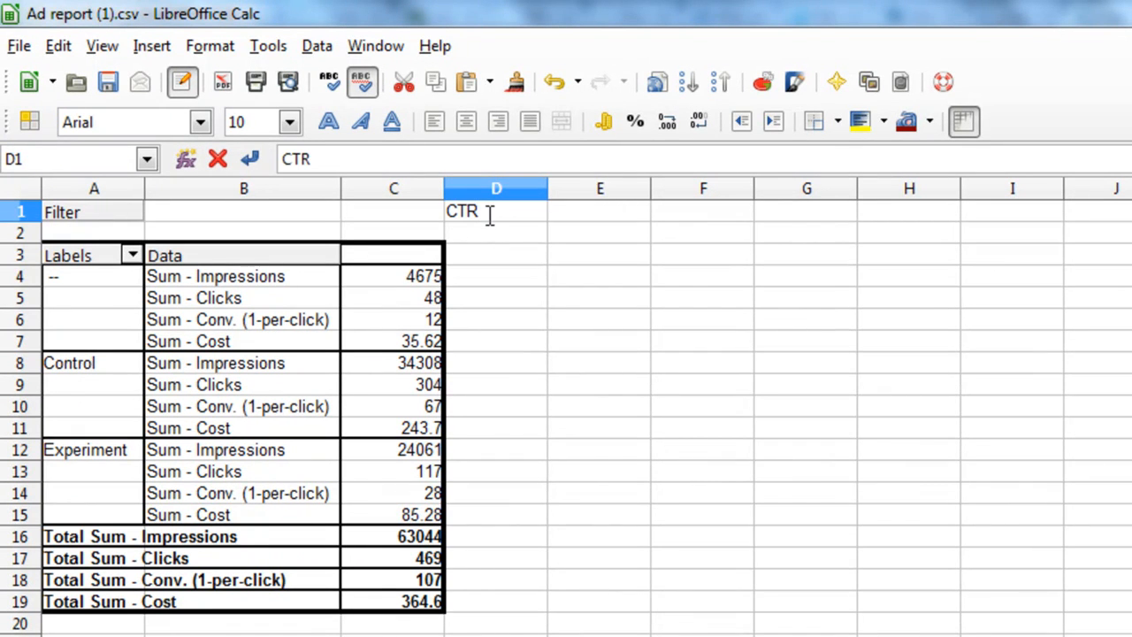
{"action": "key", "text": "Tab"}
{"action": "type", "text": "CR"}
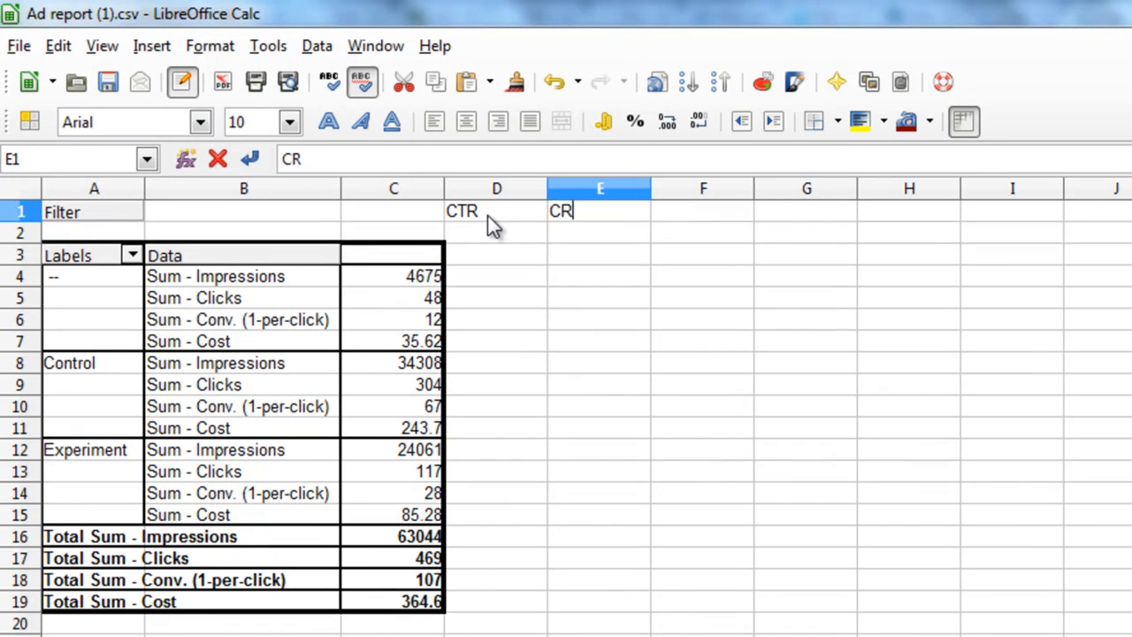
{"action": "key", "text": "Tab"}
{"action": "type", "text": "CPA"}
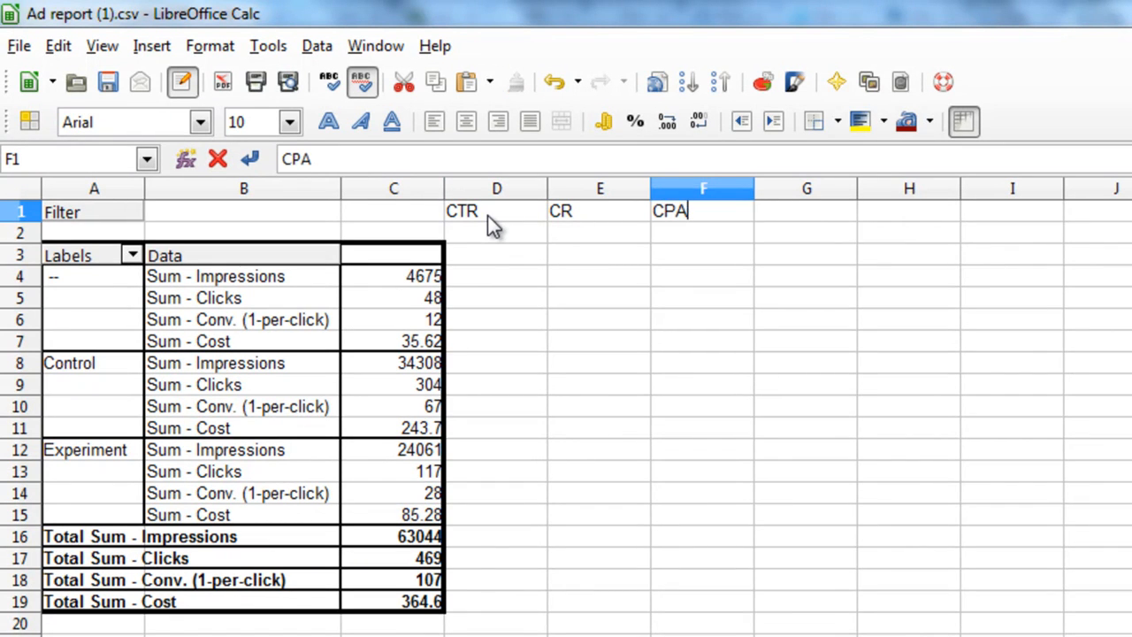
{"action": "key", "text": "Tab"}
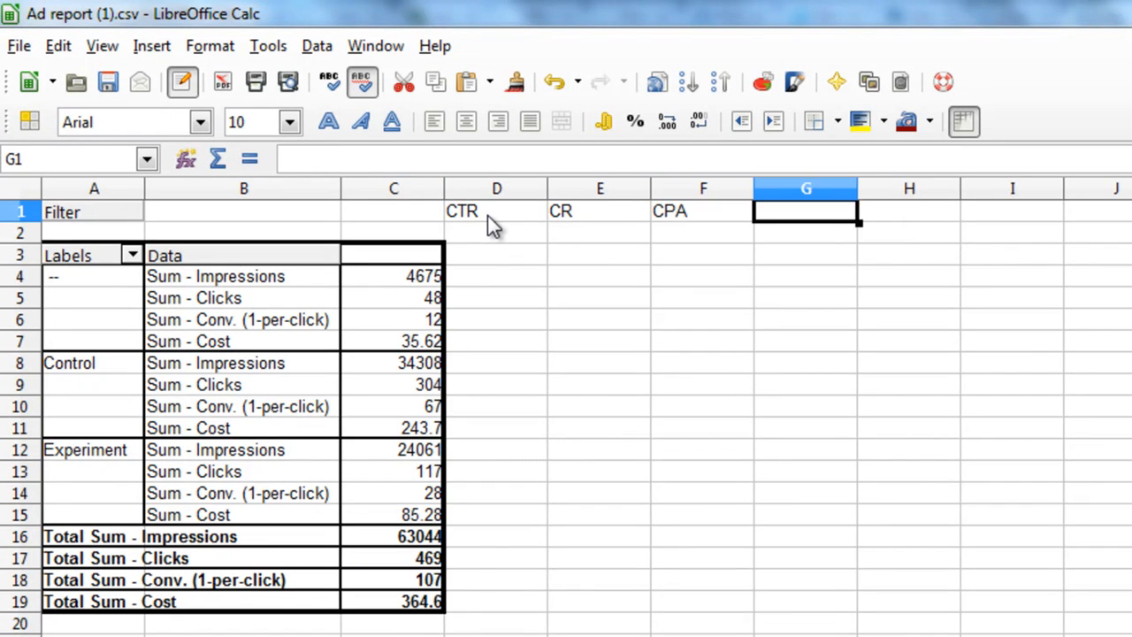
{"action": "type", "text": "PPI"}
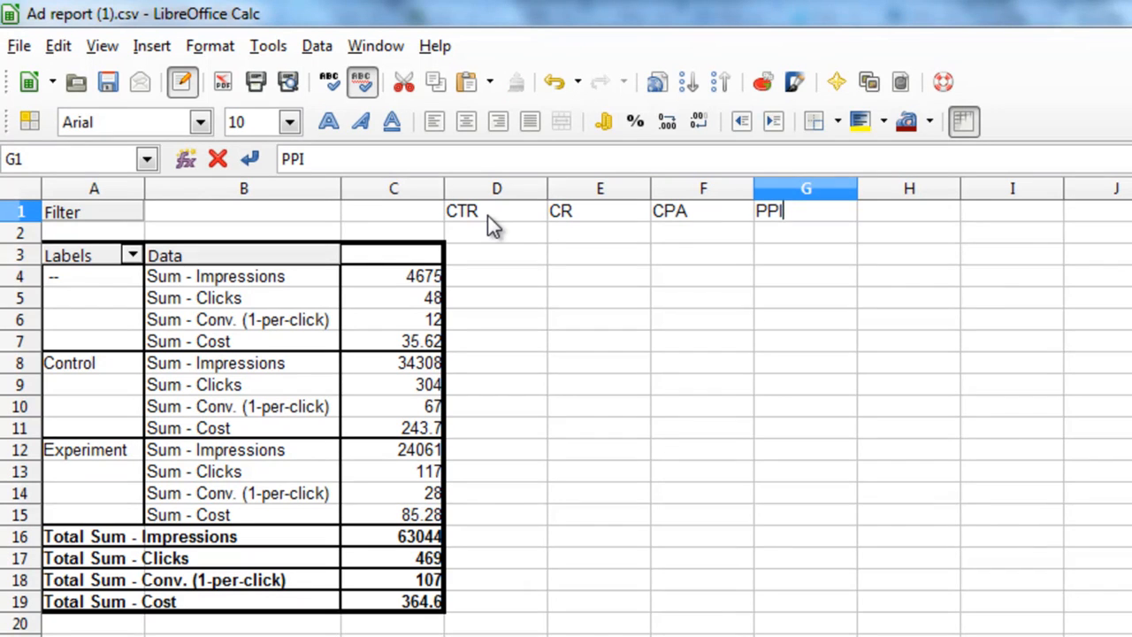
Calculate the Control group's CTR in D8 by dividing clicks by impressions with =C9/C8
{"action": "left_click", "coordinate": [476, 369]}
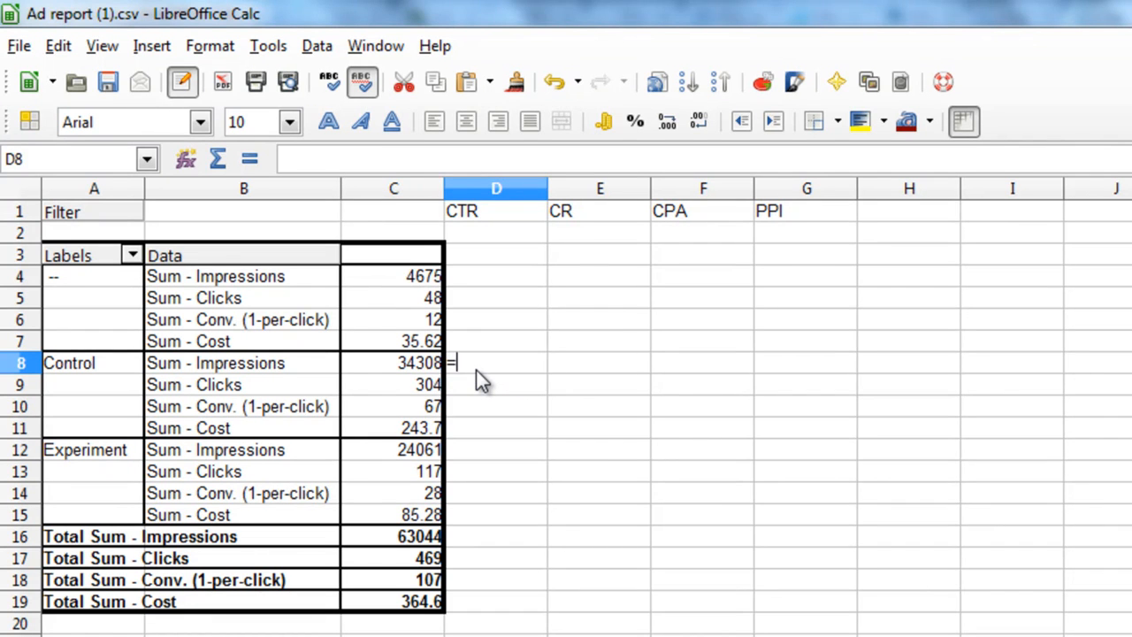
{"action": "type", "text": "="}
{"action": "key", "text": "Left"}
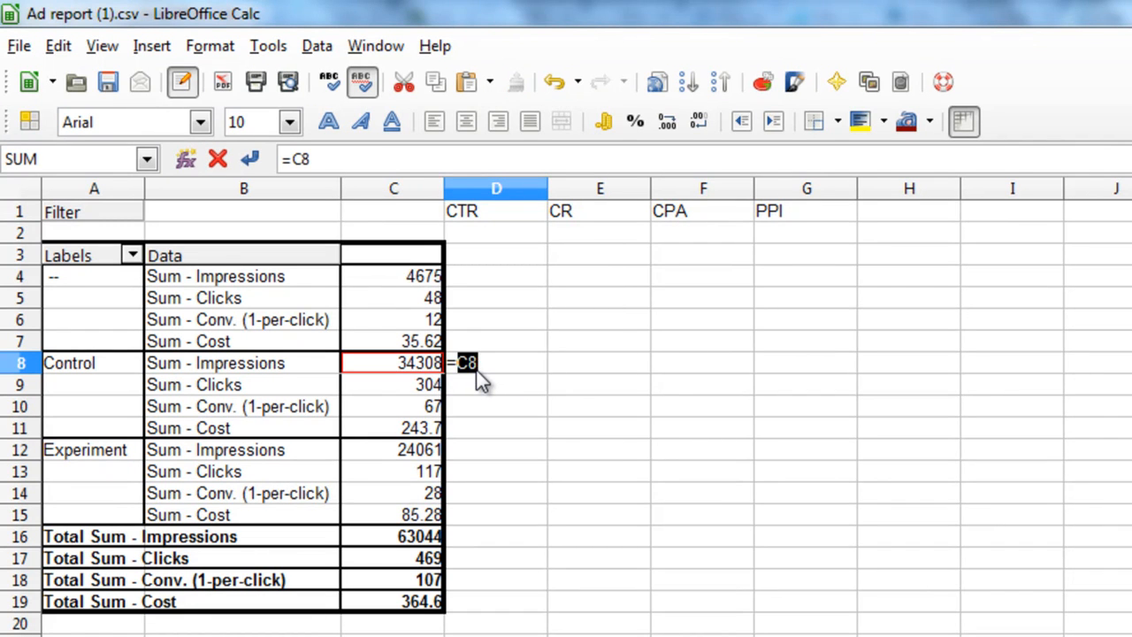
{"action": "key", "text": "Down"}
{"action": "type", "text": "/"}
{"action": "key", "text": "Up"}
{"action": "key", "text": "Return"}
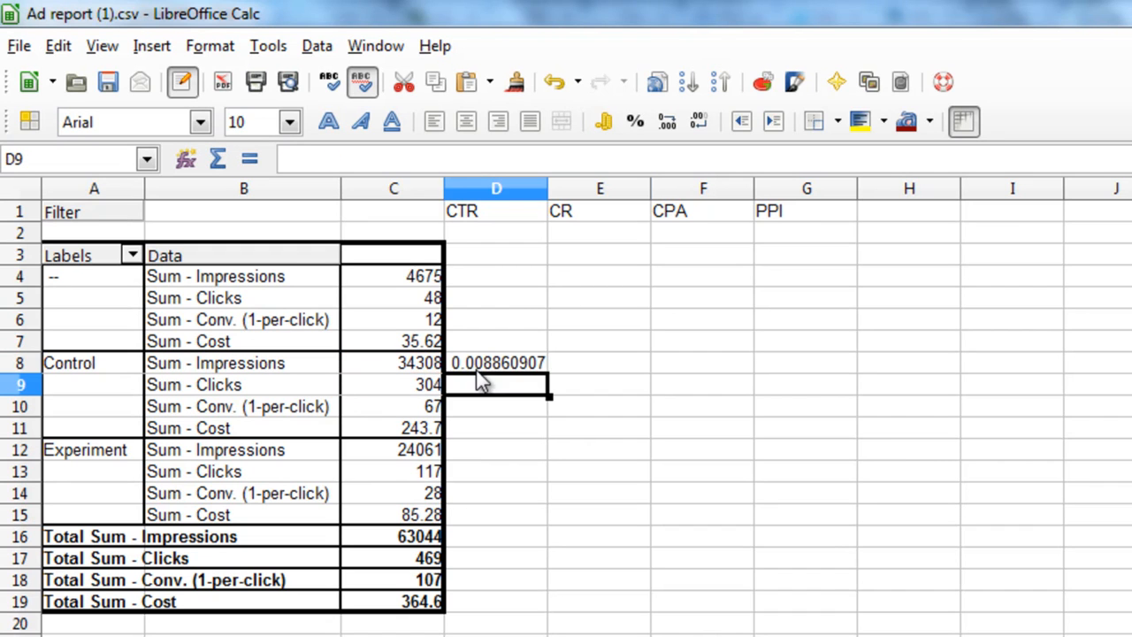
Calculate the Control group's conversion rate in E8 by dividing conversions by clicks with =C10/C9
{"action": "key", "text": "Right"}
{"action": "key", "text": "Up"}
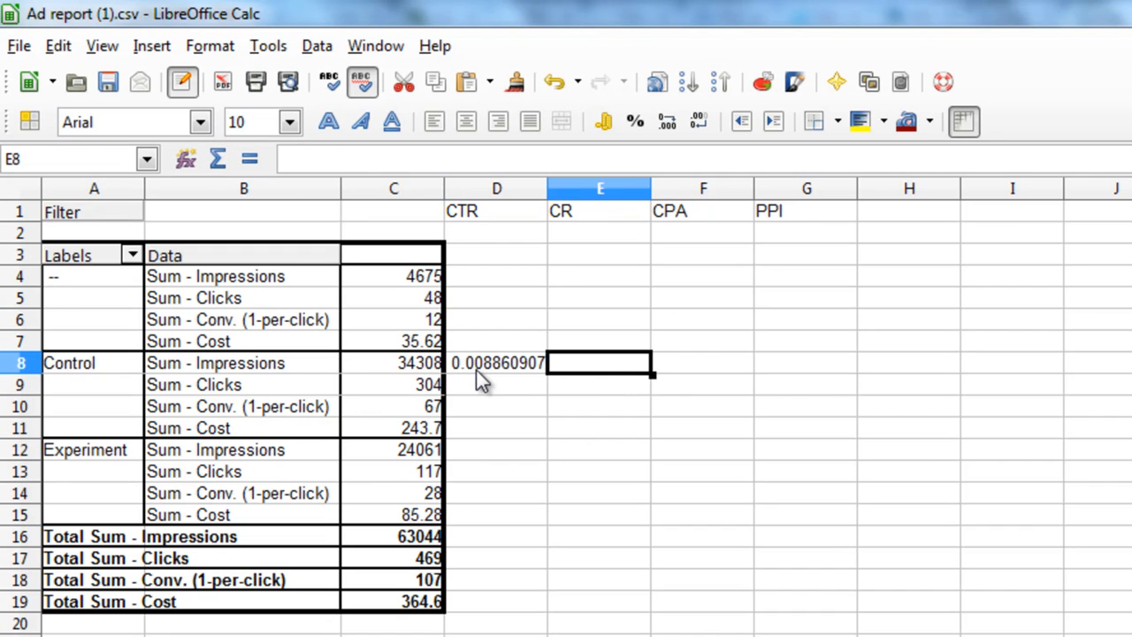
{"action": "type", "text": "="}
{"action": "key", "text": "Left"}
{"action": "key", "text": "Left"}
{"action": "key", "text": "Down"}
{"action": "key", "text": "Down"}
{"action": "type", "text": "/"}
{"action": "key", "text": "Up"}
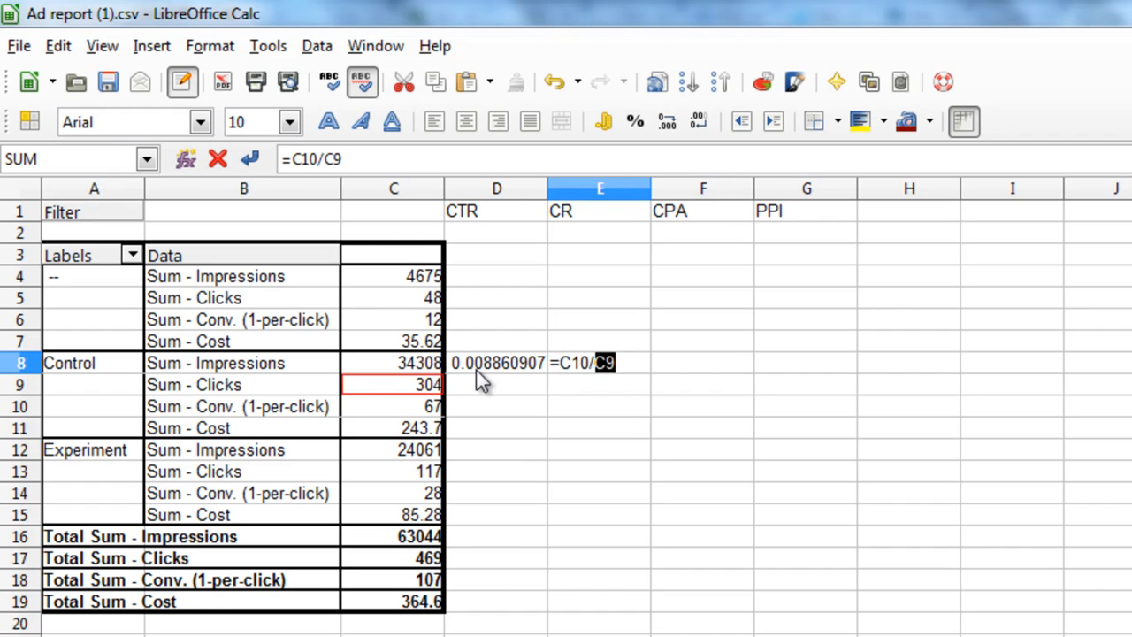
{"action": "key", "text": "Return"}
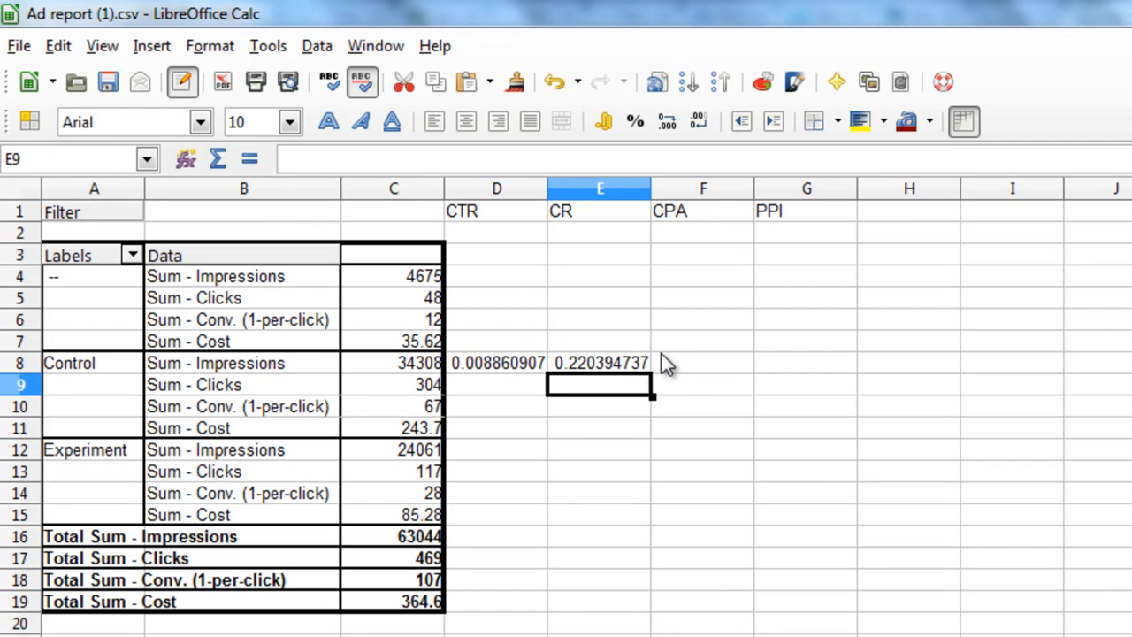
Calculate the Control group's CPA in F8 by dividing cost by conversions with =C11/C10
{"action": "left_click", "coordinate": [678, 361]}
{"action": "type", "text": "="}
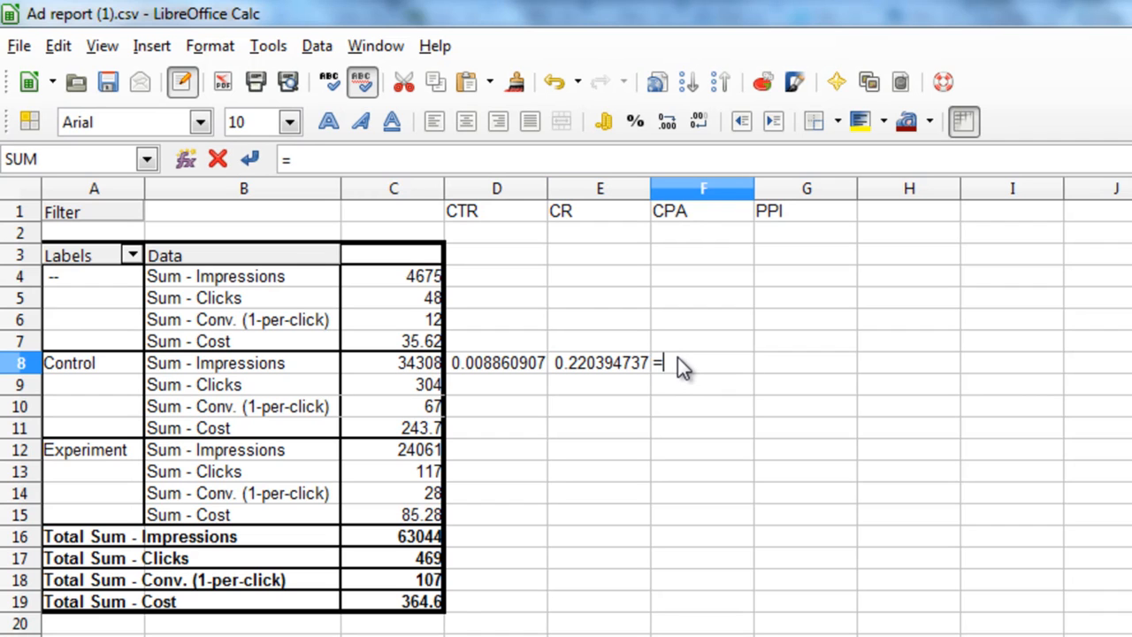
{"action": "key", "text": "Left"}
{"action": "key", "text": "Left"}
{"action": "key", "text": "Down"}
{"action": "key", "text": "Down"}
{"action": "key", "text": "Left"}
{"action": "key", "text": "Down"}
{"action": "type", "text": "/"}
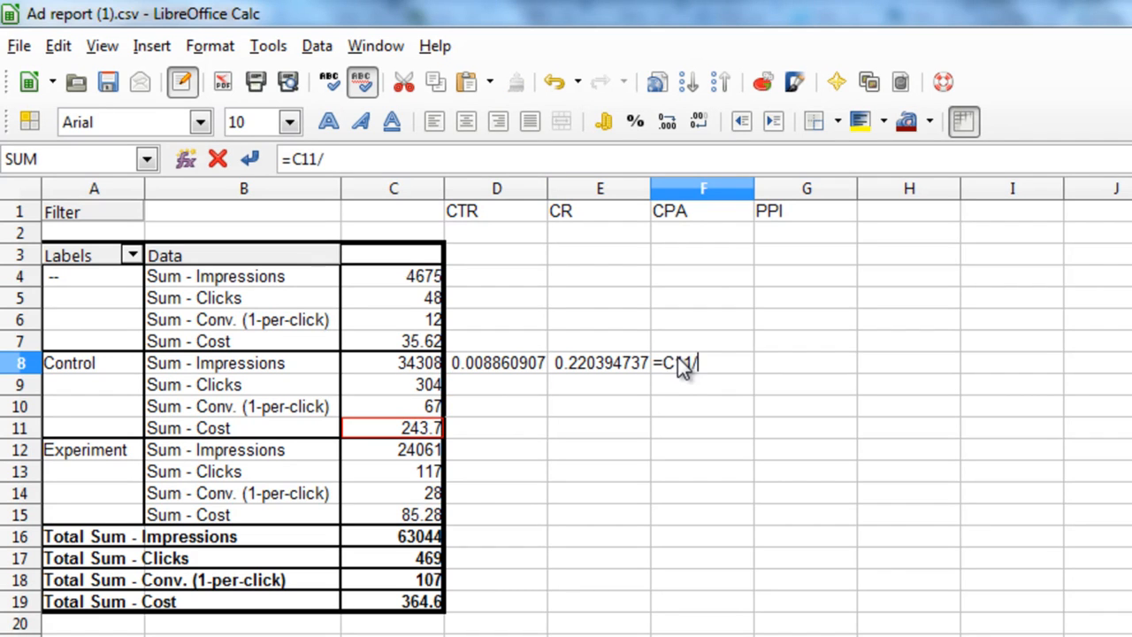
{"action": "key", "text": "Up"}
{"action": "key", "text": "Return"}
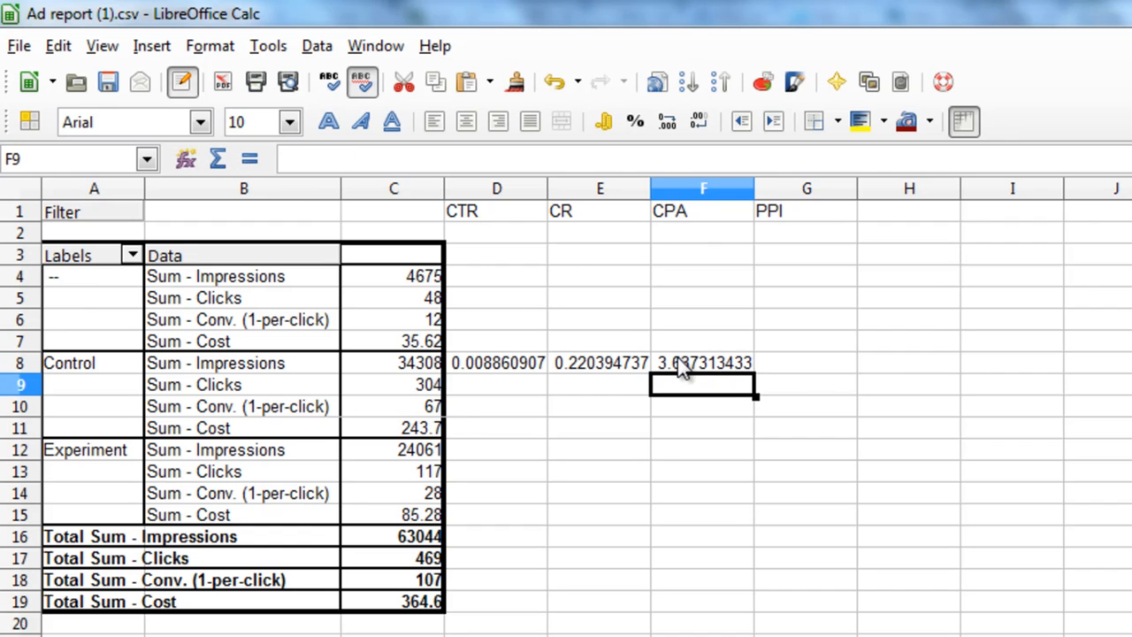
Begin the Control group's PPI formula in G8 by dividing CPA by impressions with =F8/C8
{"action": "left_click", "coordinate": [792, 366]}
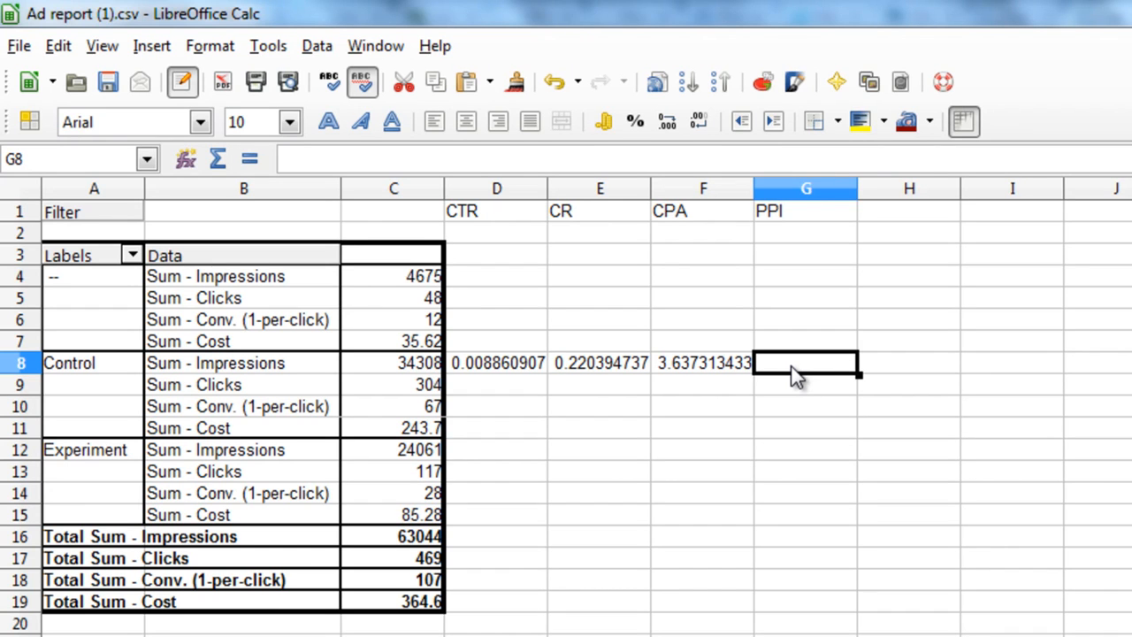
{"action": "type", "text": "="}
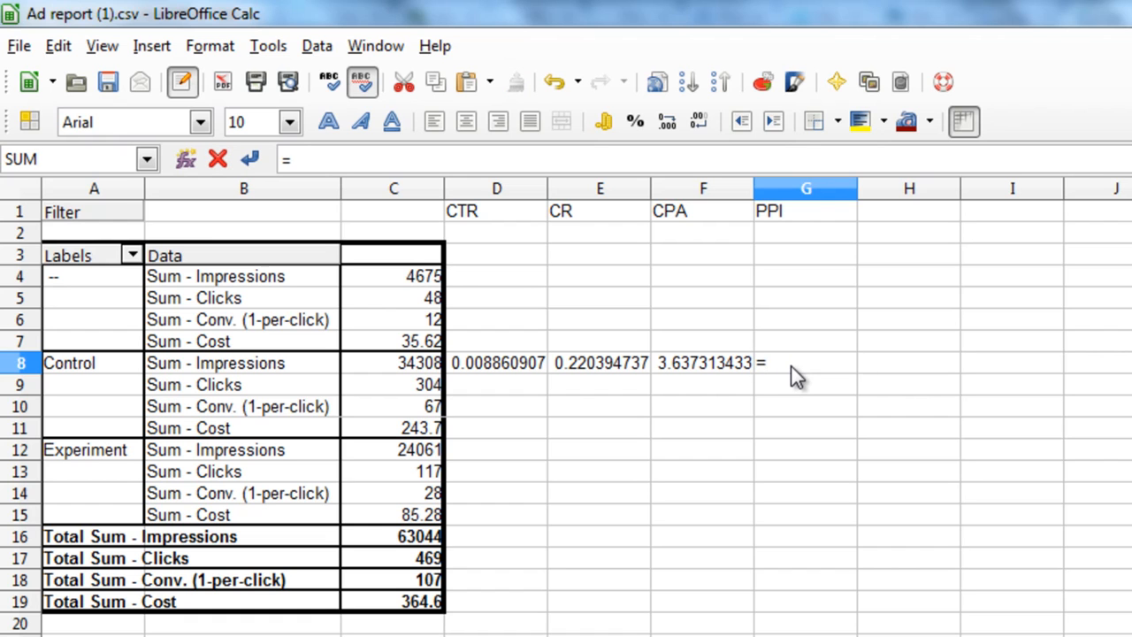
{"action": "key", "text": "Left"}
{"action": "type", "text": "/"}
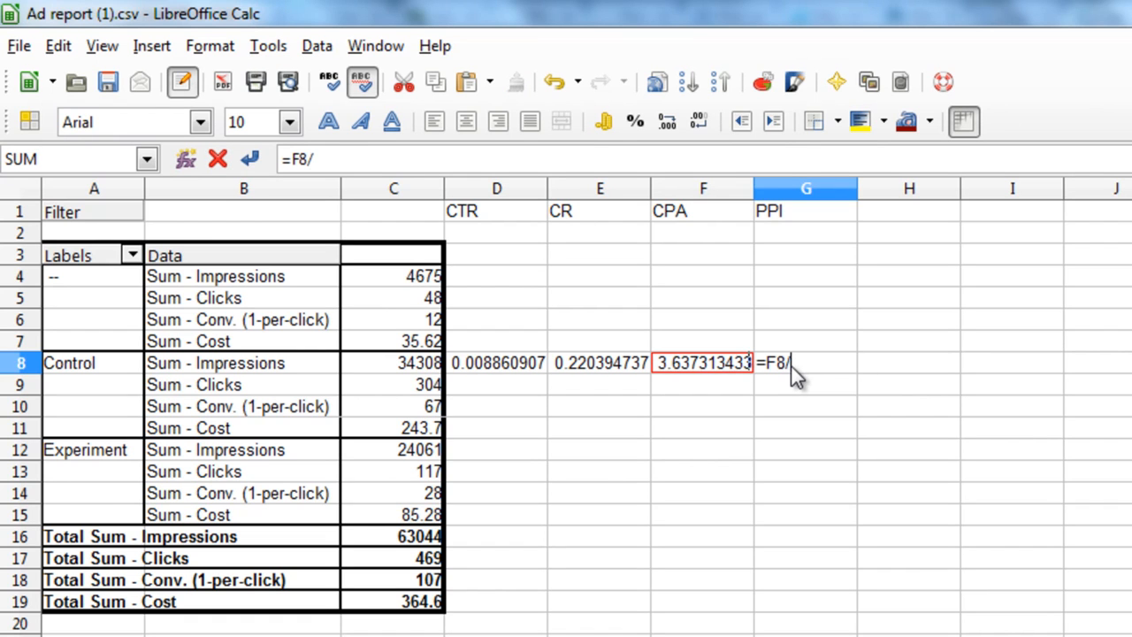
{"action": "key", "text": "Left"}
{"action": "key", "text": "Left"}
{"action": "key", "text": "Left"}
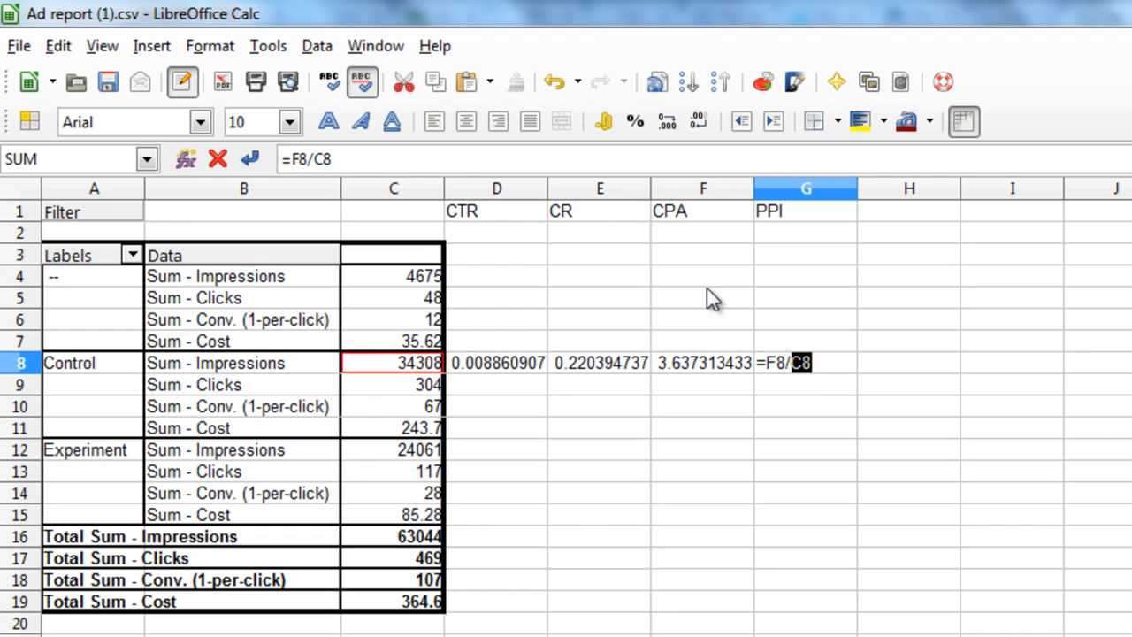
Enclose the PPI division in parentheses and multiply it by 1000, completing the G8 formula as =(F8/C8)*1000
{"action": "left_click", "coordinate": [369, 159]}
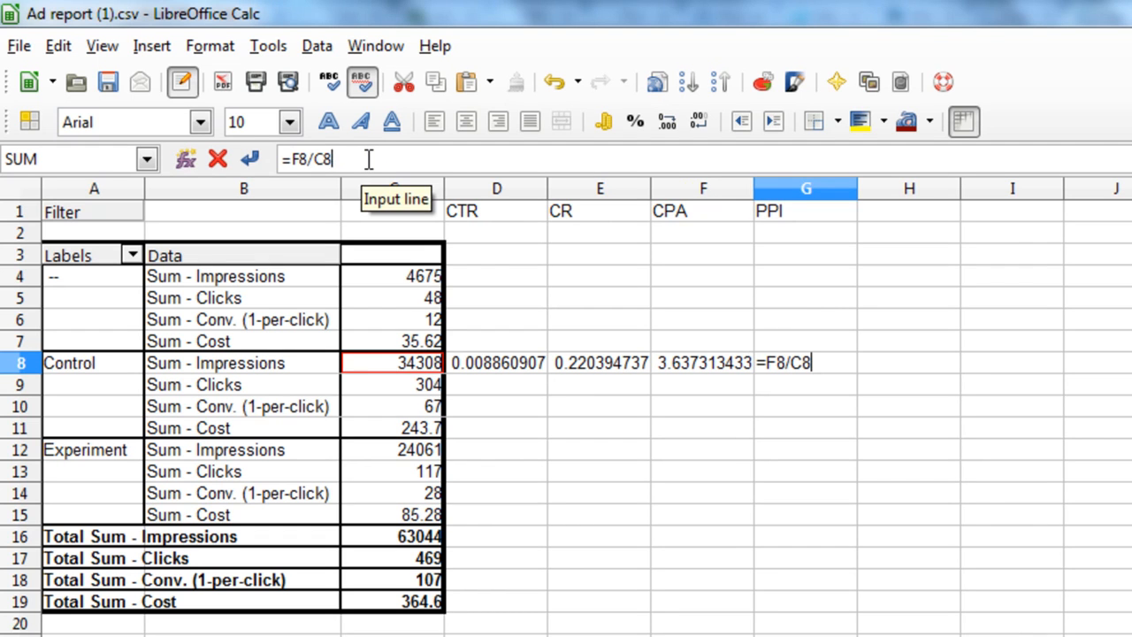
{"action": "type", "text": ")"}
{"action": "key", "text": "Left"}
{"action": "key", "text": "Left"}
{"action": "key", "text": "Left"}
{"action": "key", "text": "Left"}
{"action": "key", "text": "Left"}
{"action": "key", "text": "Left"}
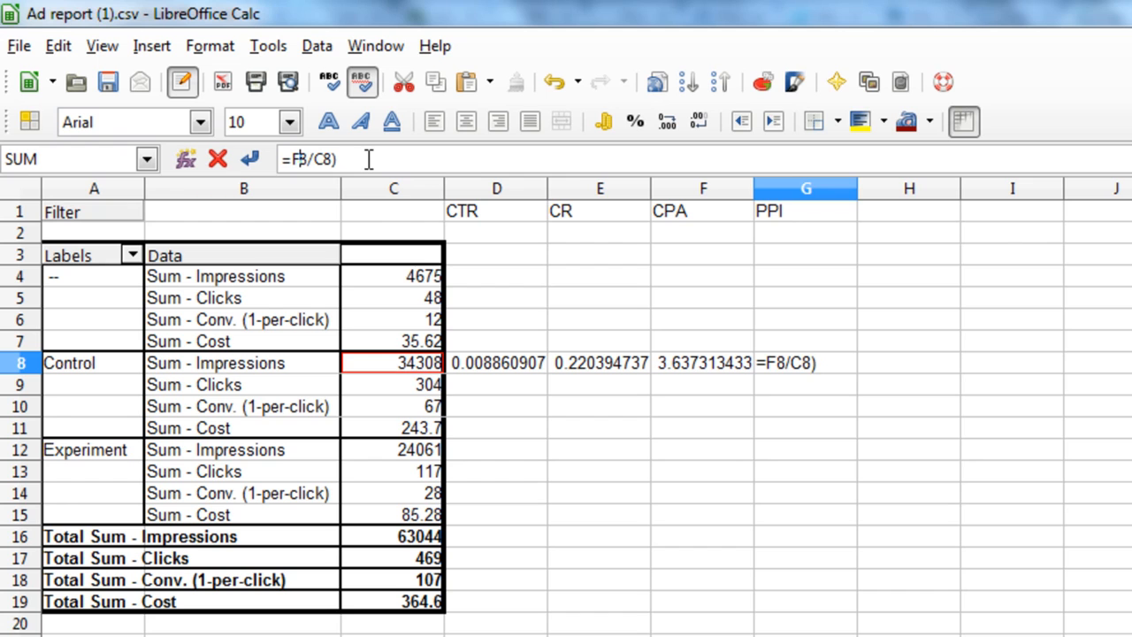
{"action": "type", "text": "("}
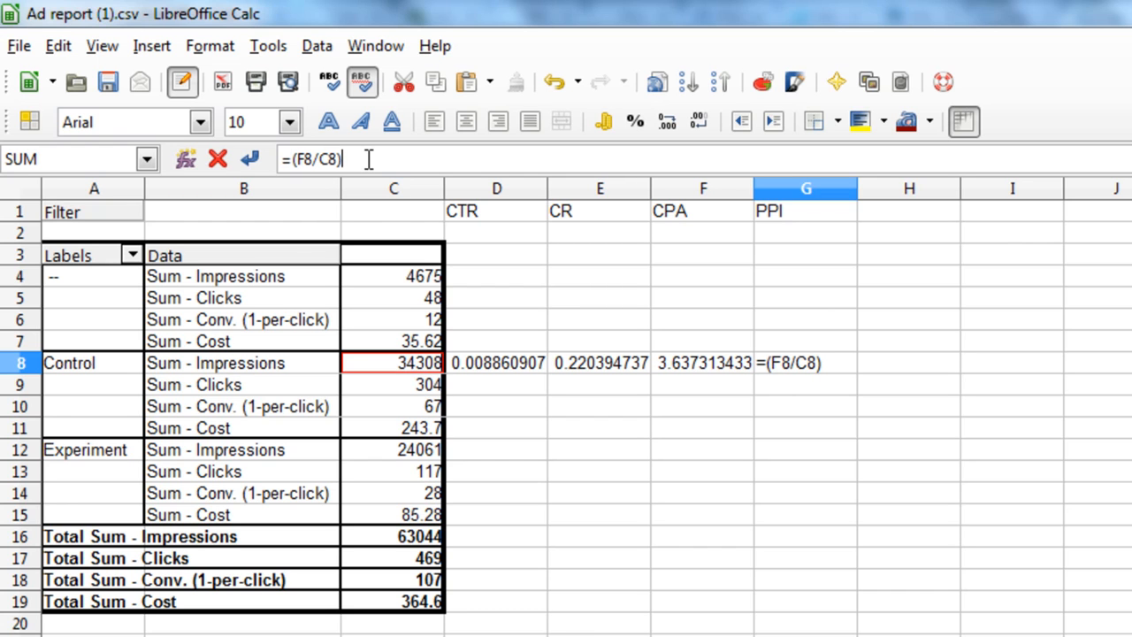
{"action": "left_click", "coordinate": [369, 159]}
{"action": "type", "text": "*1000"}
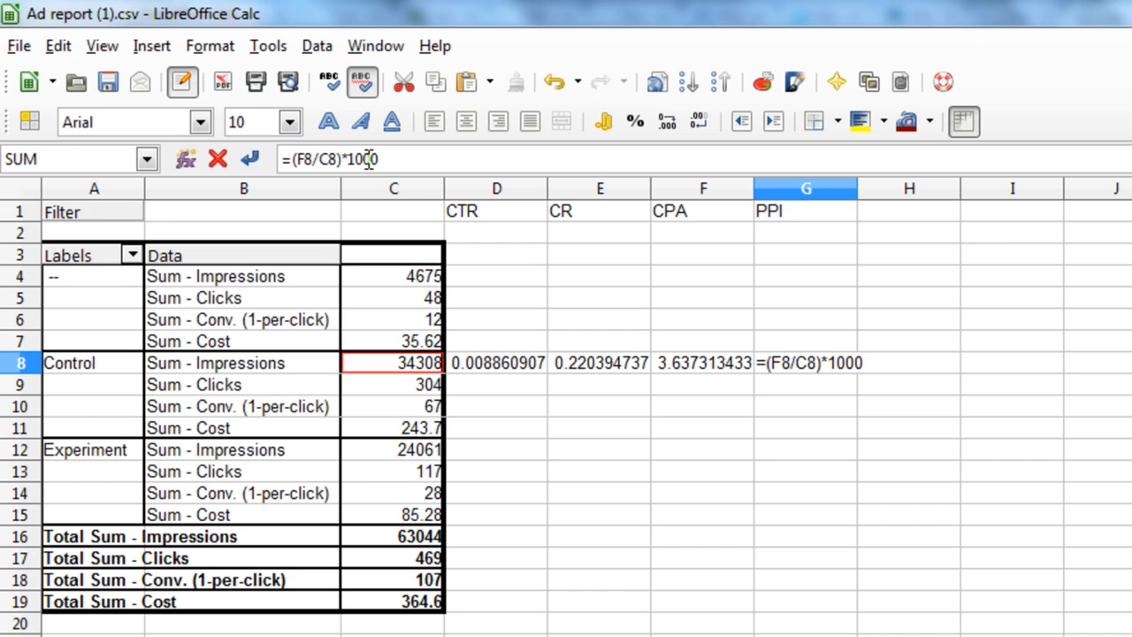
{"action": "key", "text": "Return"}
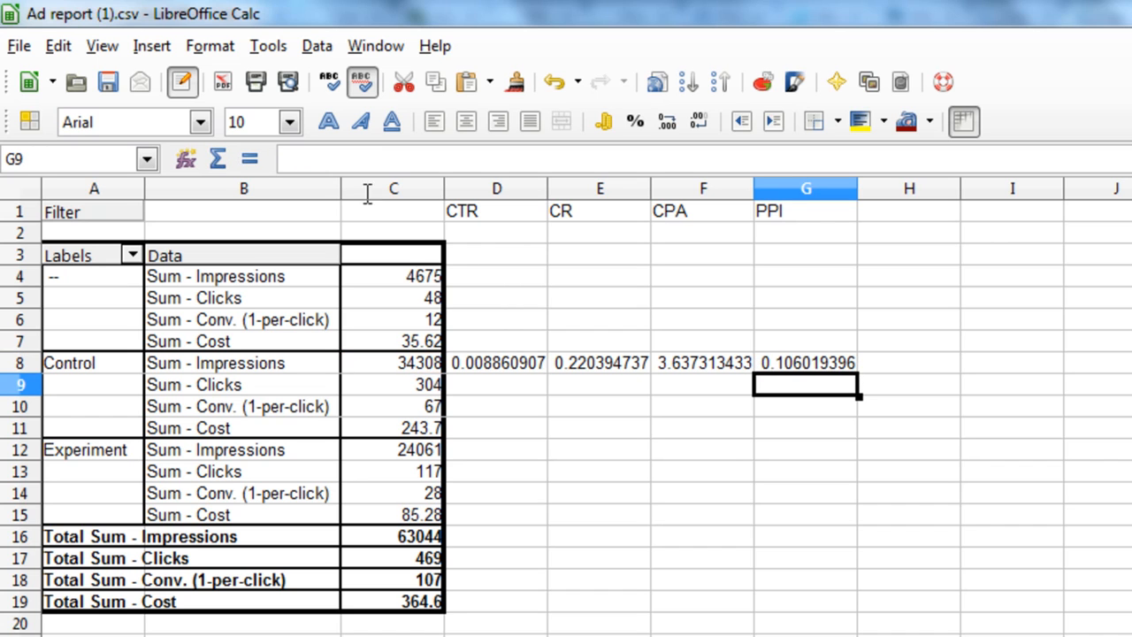
Copy the Control group's formulas from D8:G8 into the Experiment group's cells D12:G12
{"action": "left_click_drag", "start_coordinate": [524, 370], "coordinate": [823, 364]}
{"action": "key", "text": "ctrl+c"}
{"action": "left_click", "coordinate": [508, 456]}
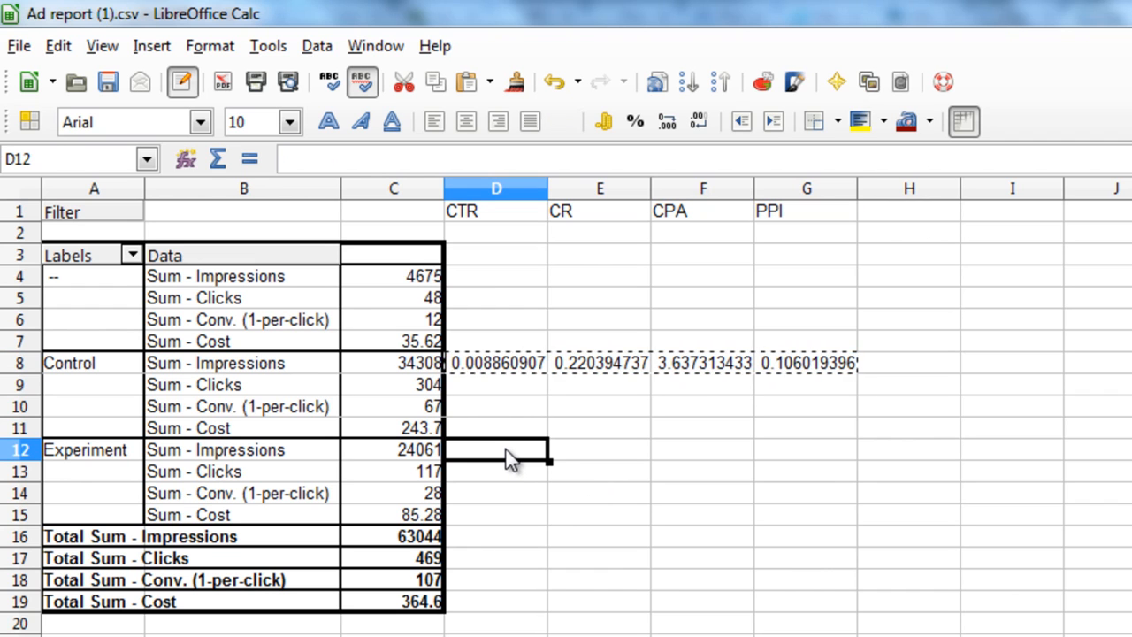
{"action": "left_click_drag", "start_coordinate": [507, 457], "coordinate": [832, 458]}
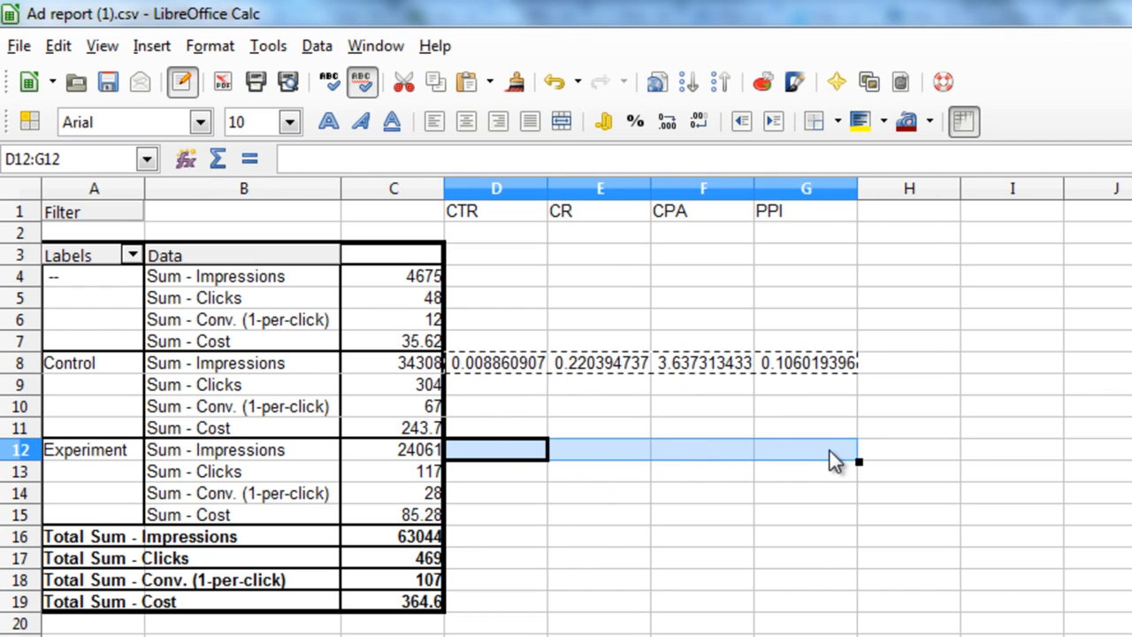
{"action": "key", "text": "ctrl+v"}
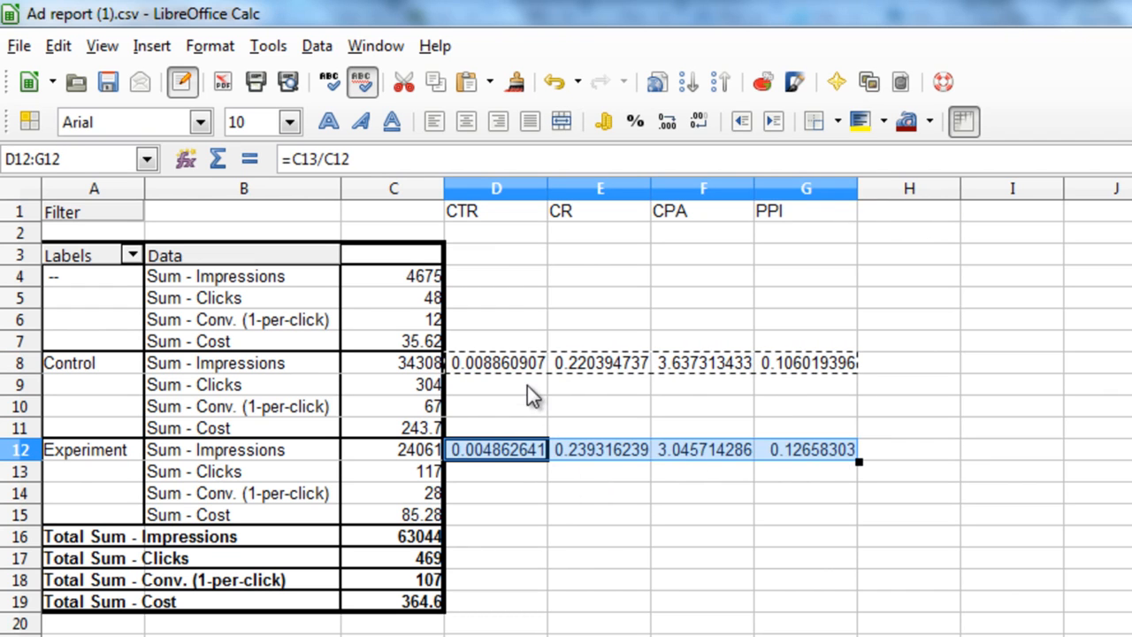
Format the CTR and CR columns D and E as percentages with two decimal places
{"action": "left_click", "coordinate": [482, 180]}
{"action": "left_click_drag", "start_coordinate": [483, 180], "coordinate": [578, 181]}
{"action": "right_click", "coordinate": [580, 183]}
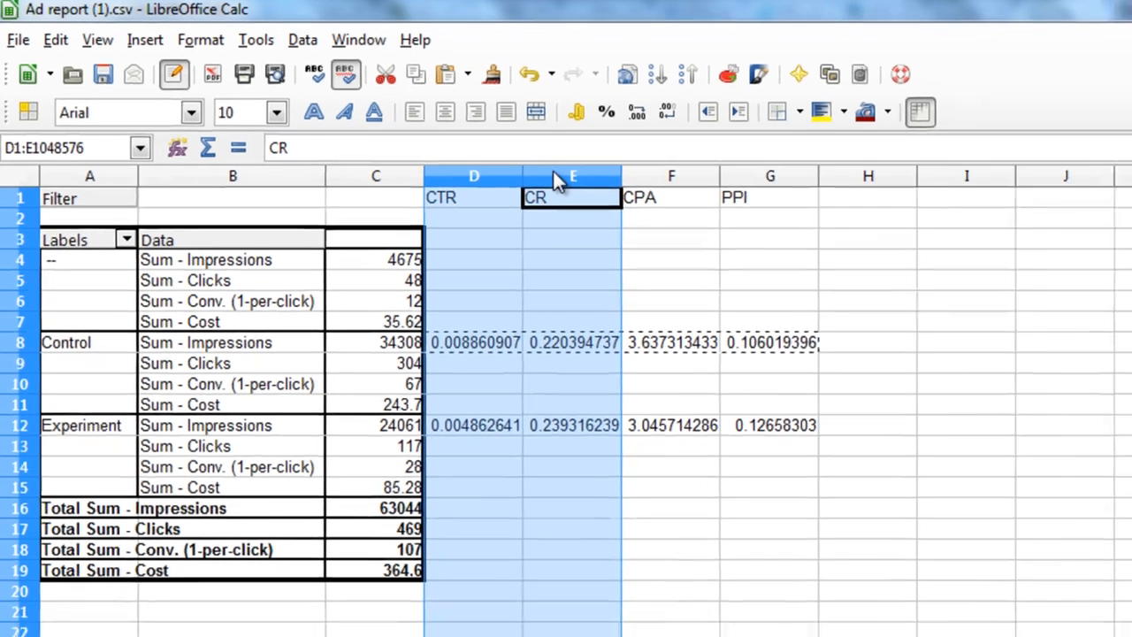
{"action": "left_click", "coordinate": [526, 129]}
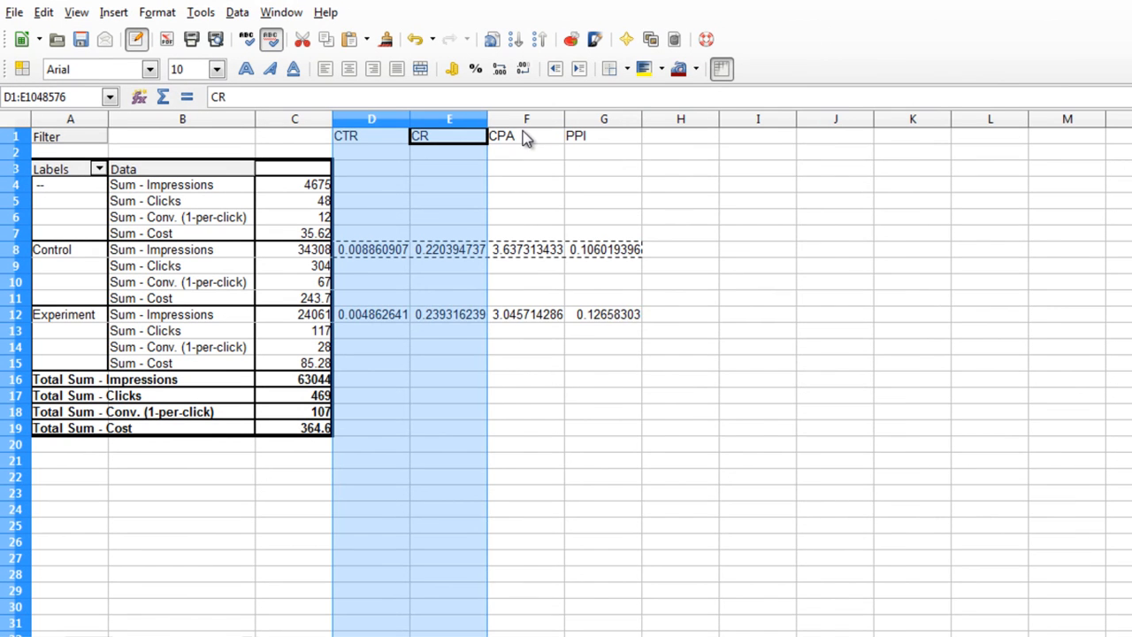
{"action": "left_click", "coordinate": [429, 264]}
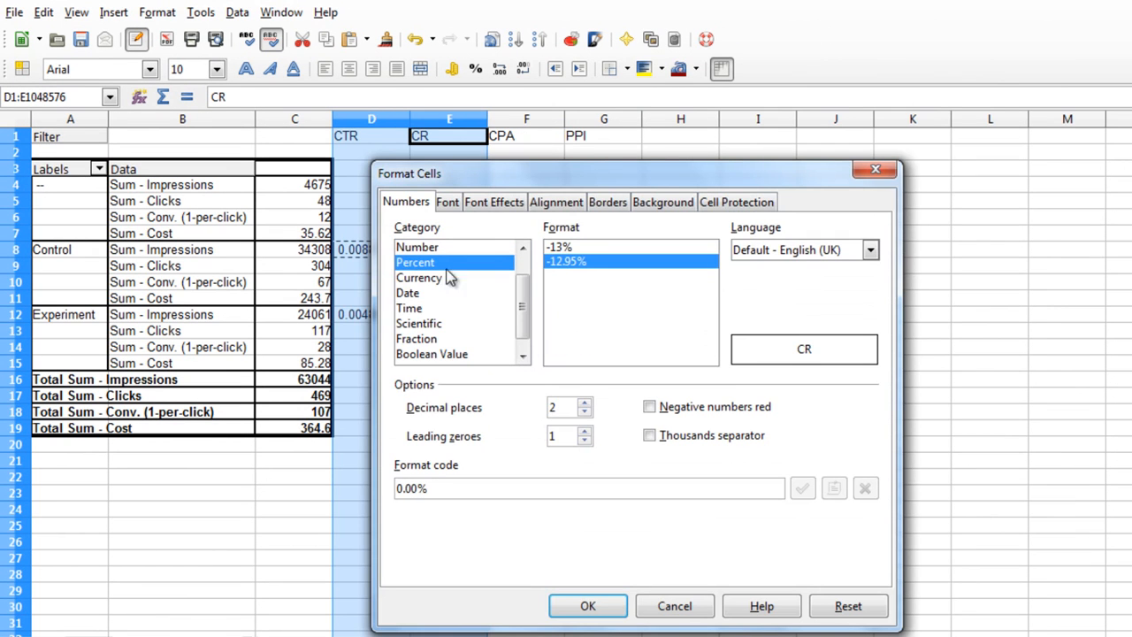
{"action": "left_click", "coordinate": [588, 606]}
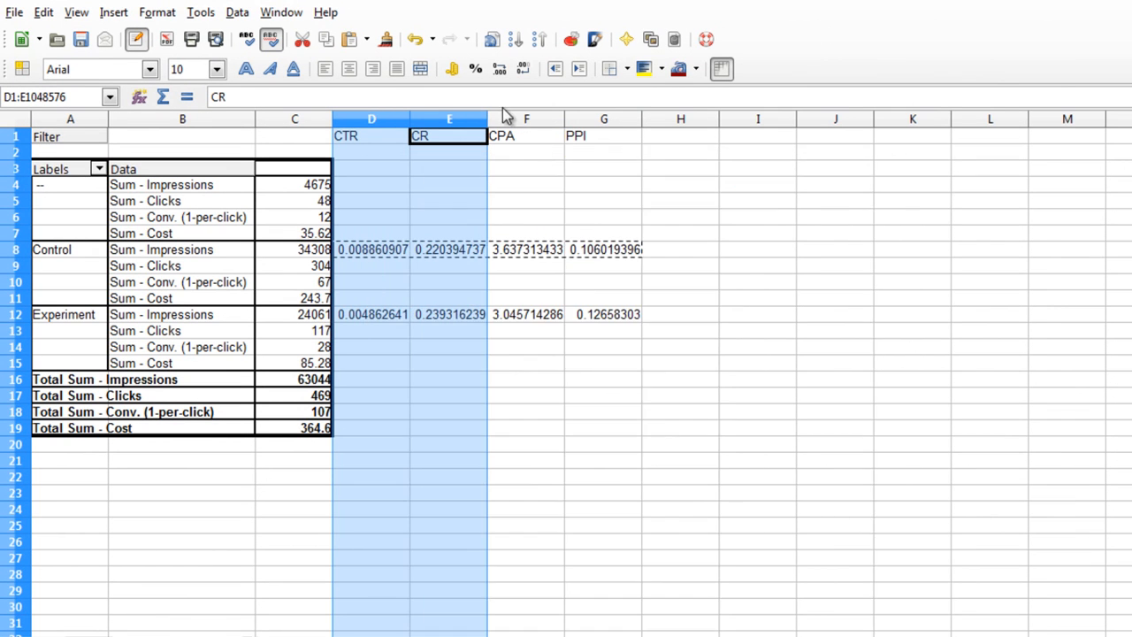
Format the CPA and PPI columns F and G as currency in pounds with two decimal places
{"action": "left_click_drag", "start_coordinate": [523, 124], "coordinate": [596, 120]}
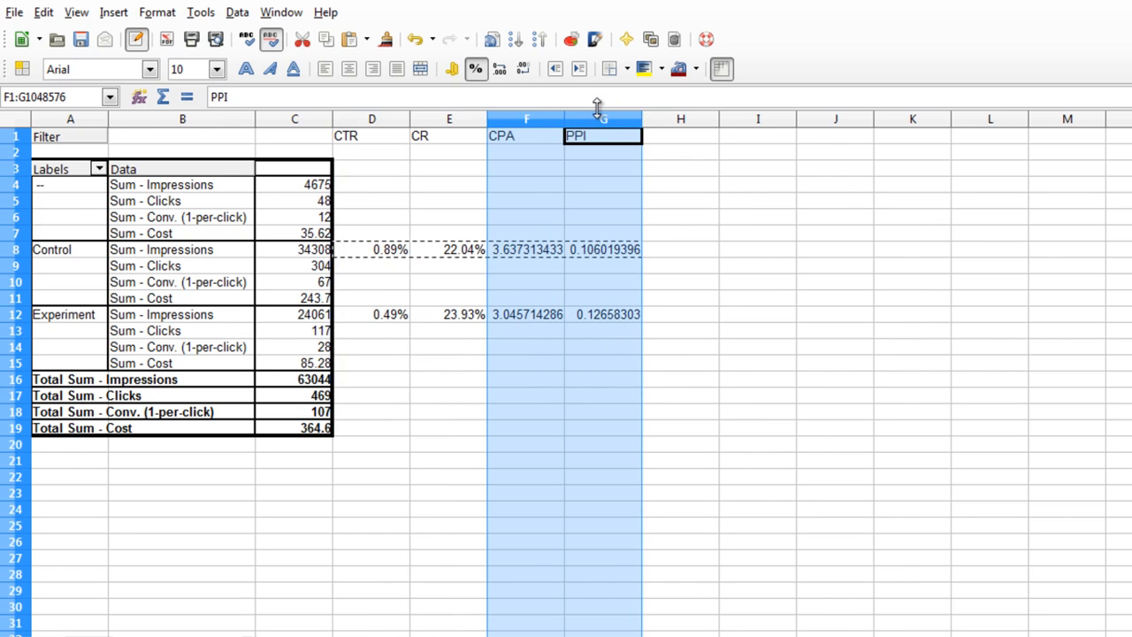
{"action": "right_click", "coordinate": [598, 120]}
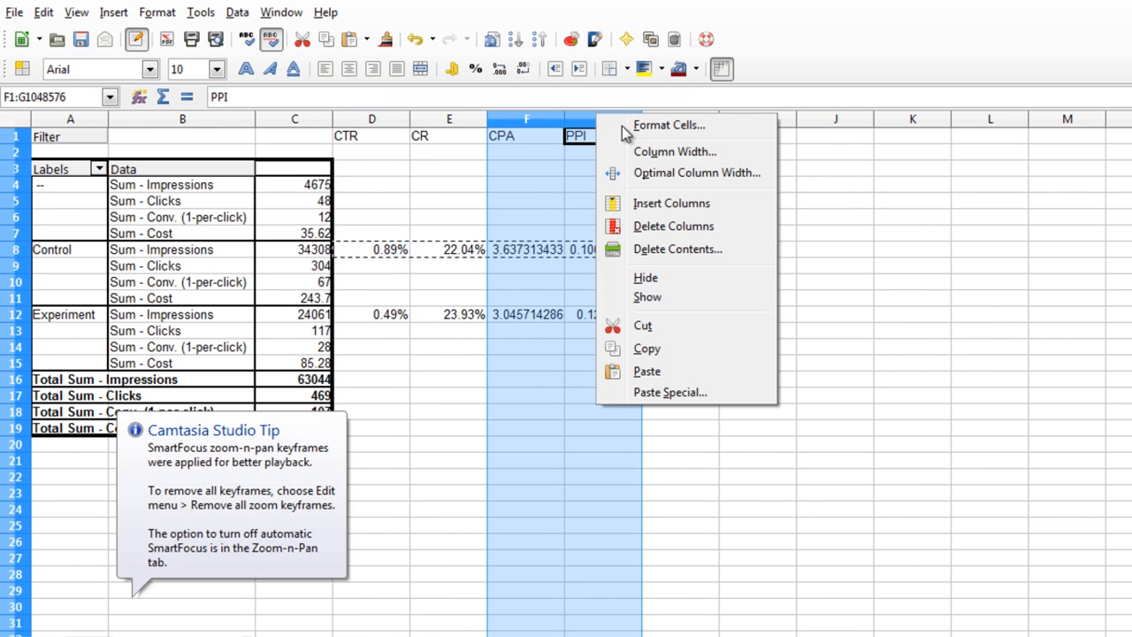
{"action": "left_click", "coordinate": [659, 125]}
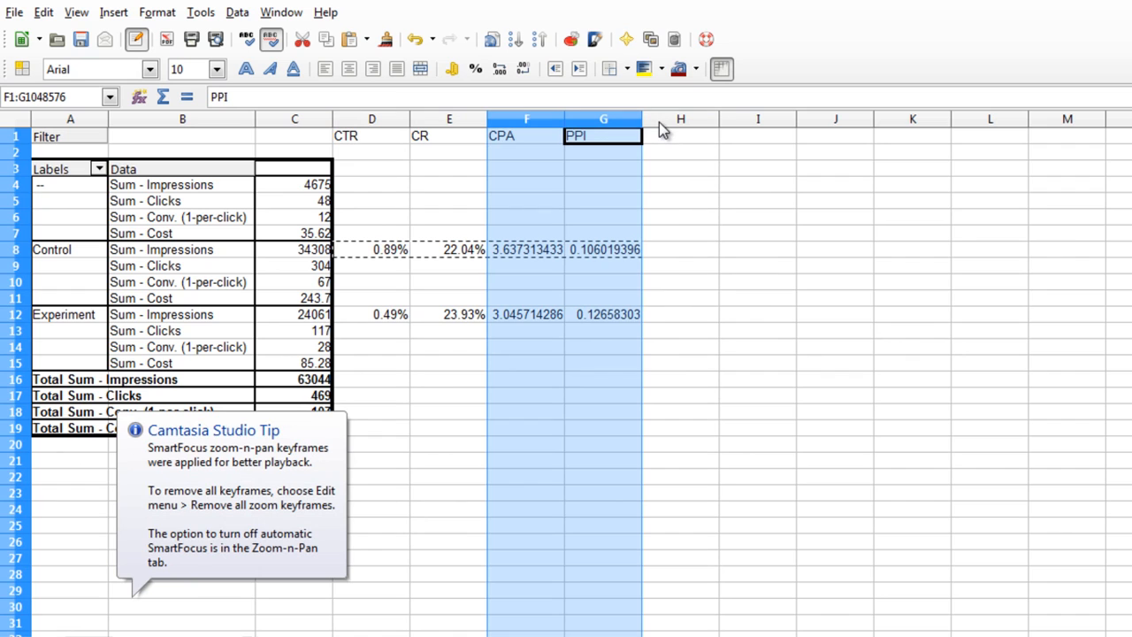
{"action": "left_click", "coordinate": [601, 478]}
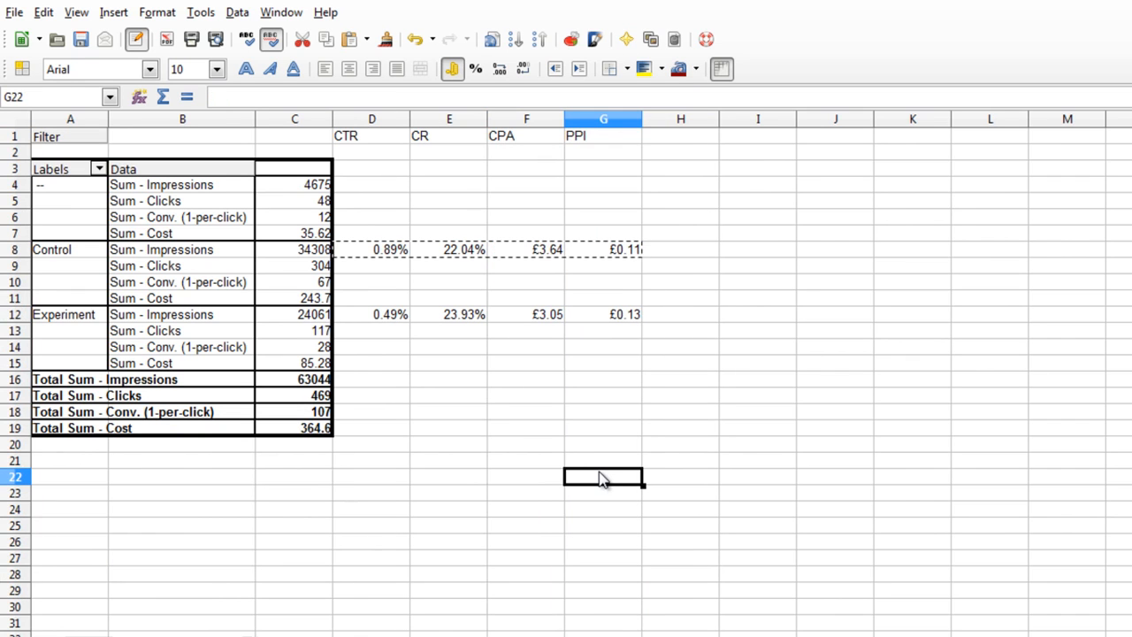
Enter the notes "CPA – Break even point" in F22 and "Impressions in thousands" in F23
{"action": "left_click", "coordinate": [505, 481]}
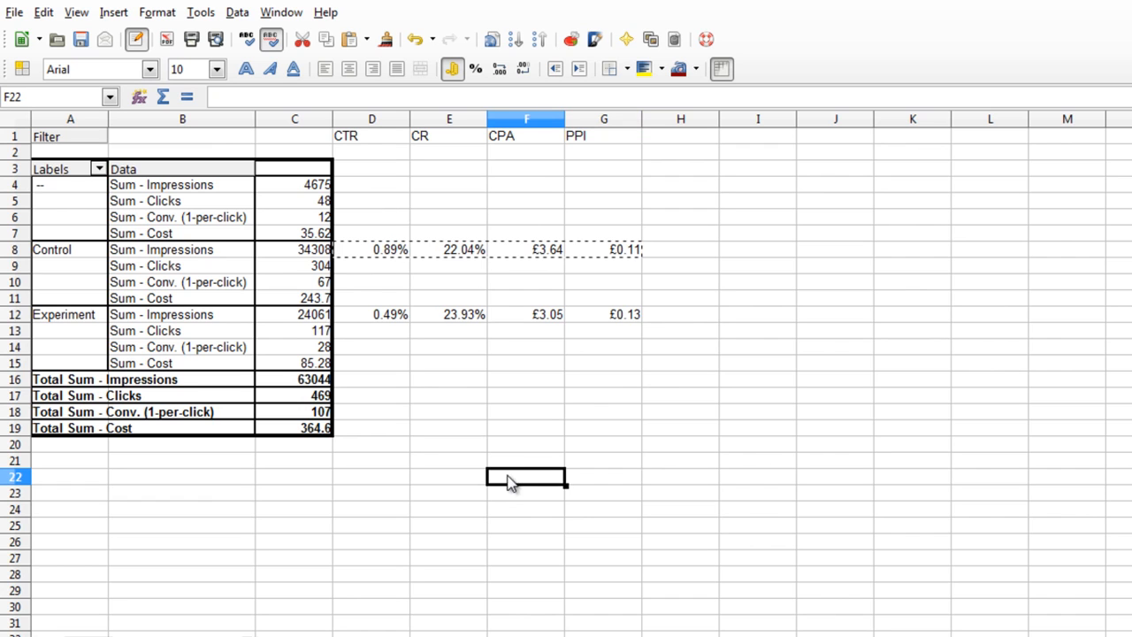
{"action": "type", "text": "CPA"}
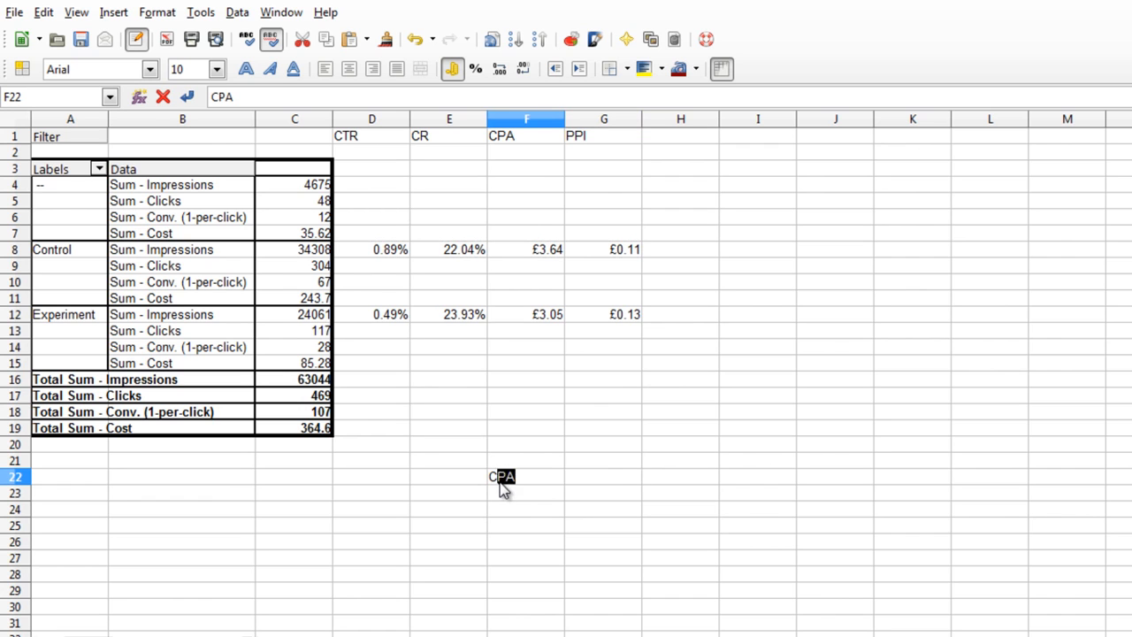
{"action": "type", "text": " - "}
{"action": "type", "text": "Break e"}
{"action": "type", "text": "ven point"}
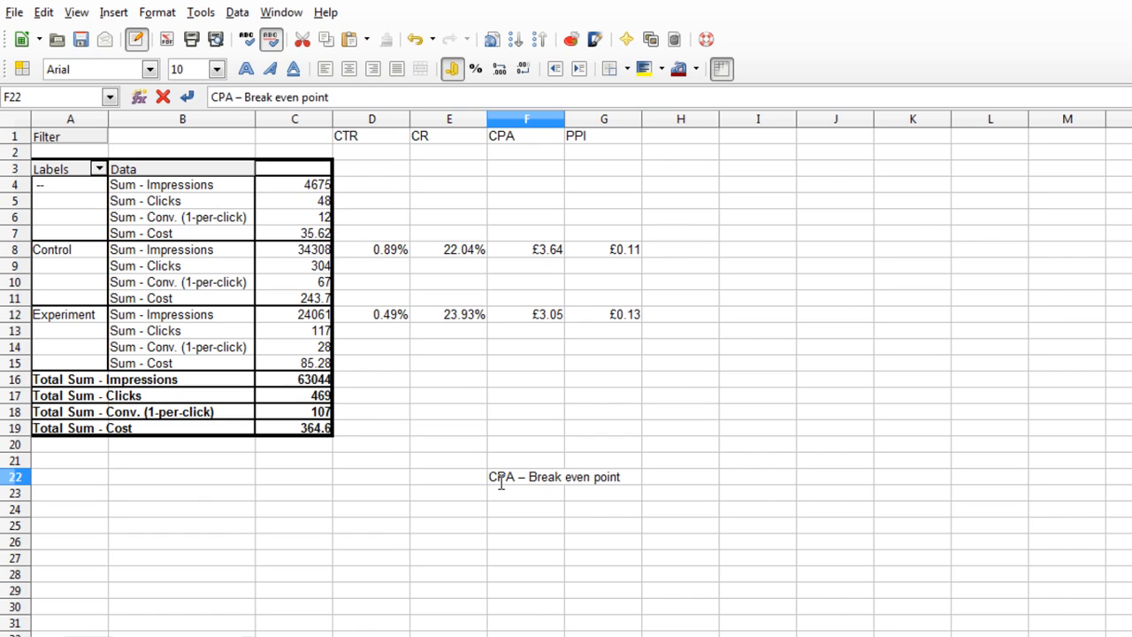
{"action": "key", "text": "Return"}
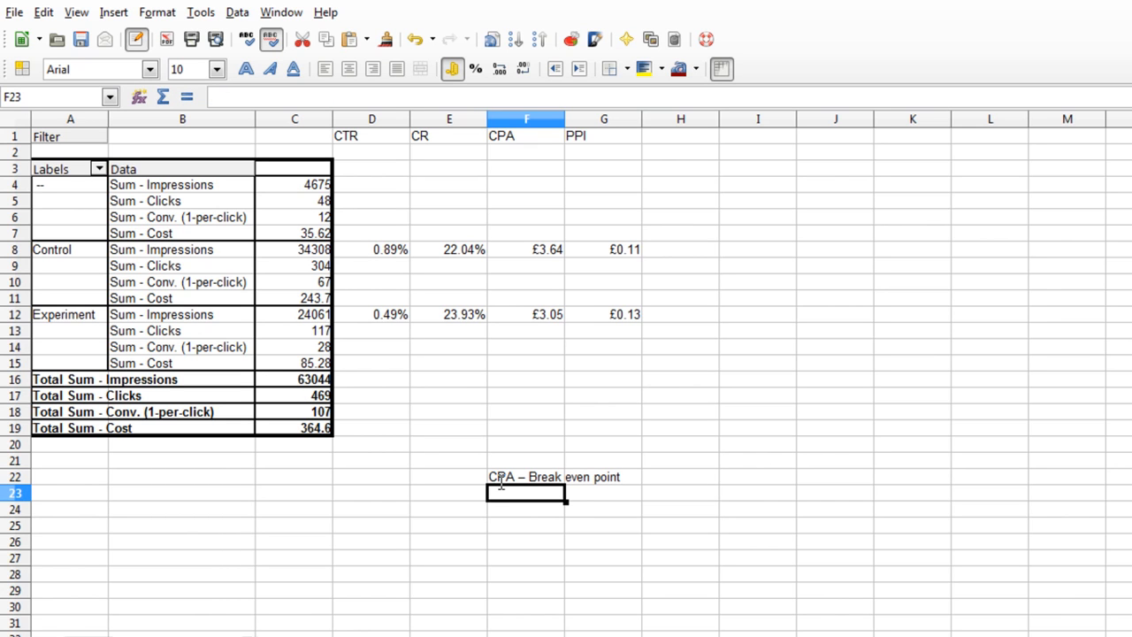
{"action": "type", "text": "Impressions in thousands"}
{"action": "left_click", "coordinate": [478, 497]}
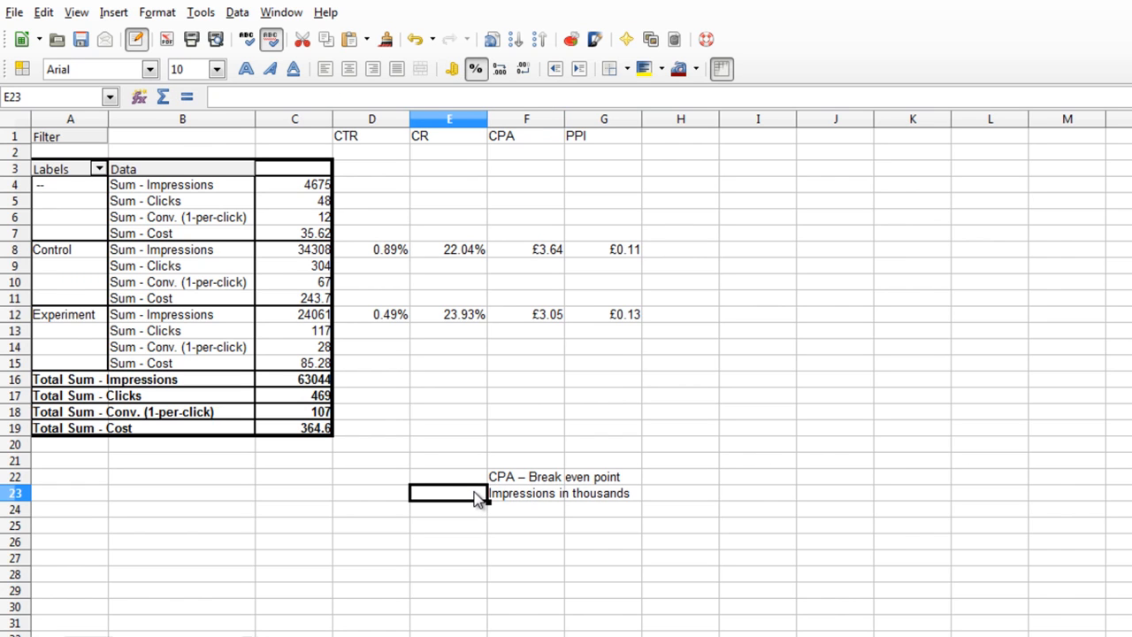